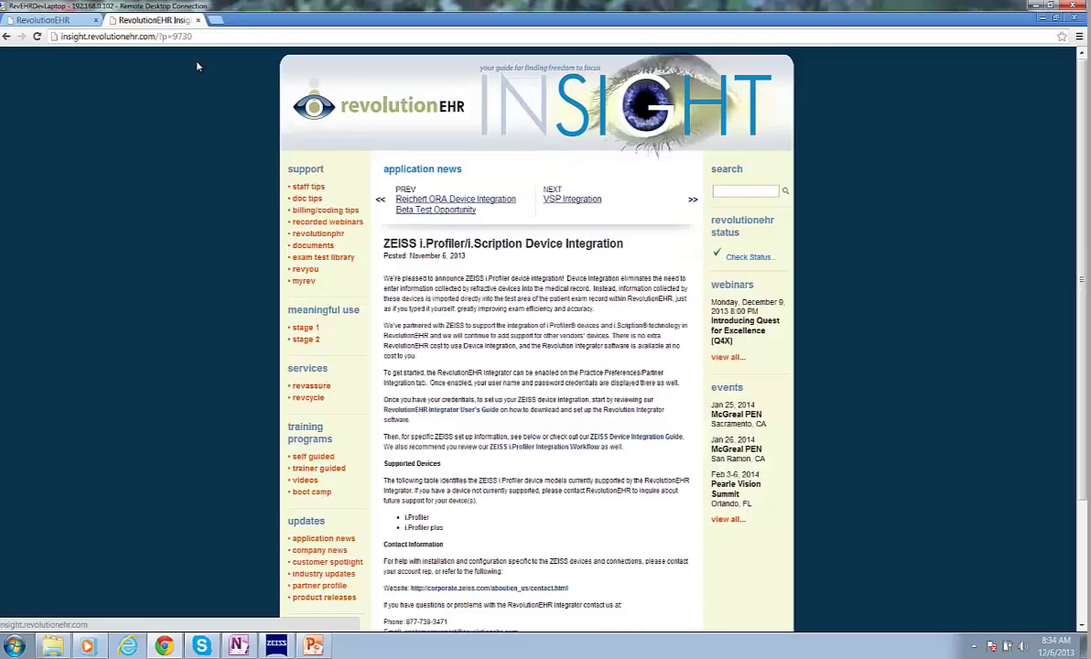
- Search RevolutionEHR Insight for 'zeiss' and open the ZEISS i.Profiler/i.Scription Device Integration article
{"action": "left_click", "coordinate": [362, 113]}
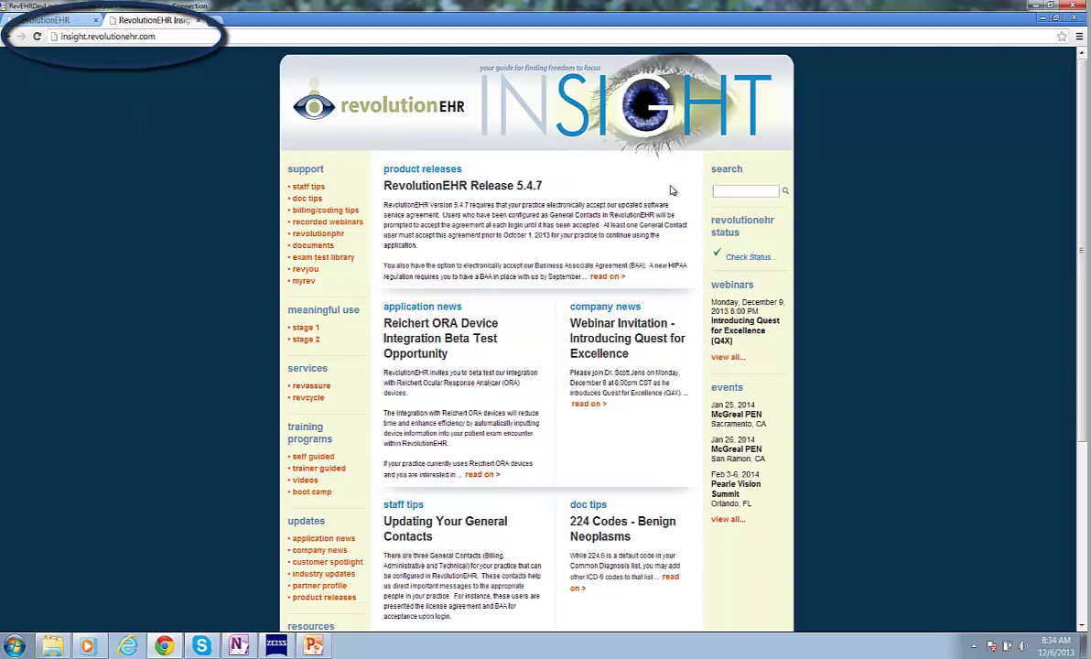
{"action": "left_click", "coordinate": [740, 190]}
{"action": "type", "text": "zeiss"}
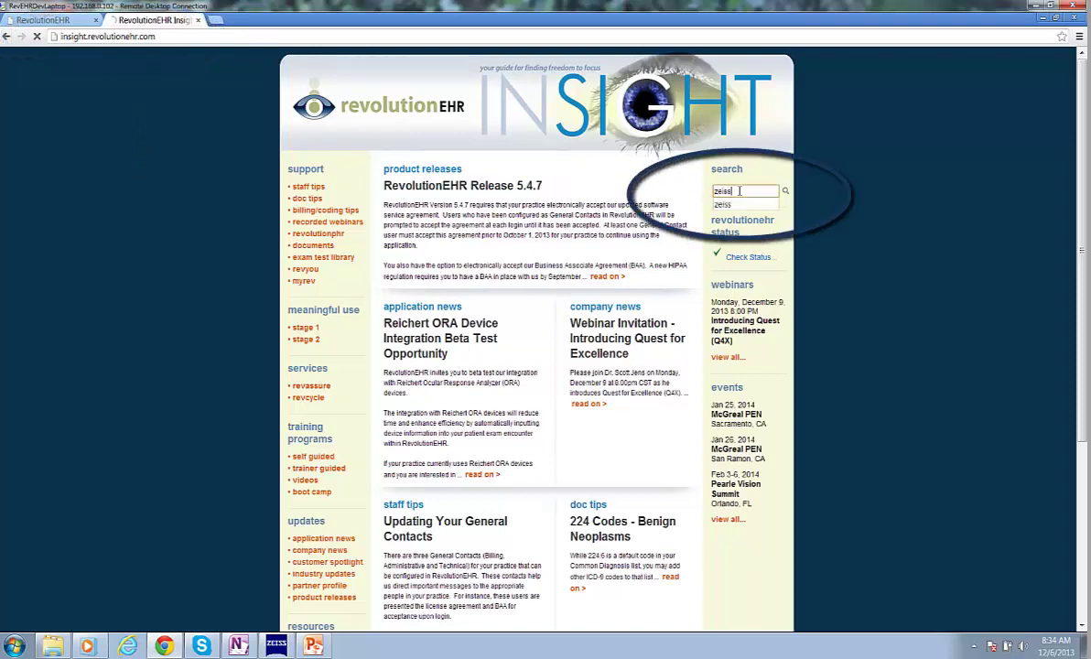
{"action": "key", "text": "Return"}
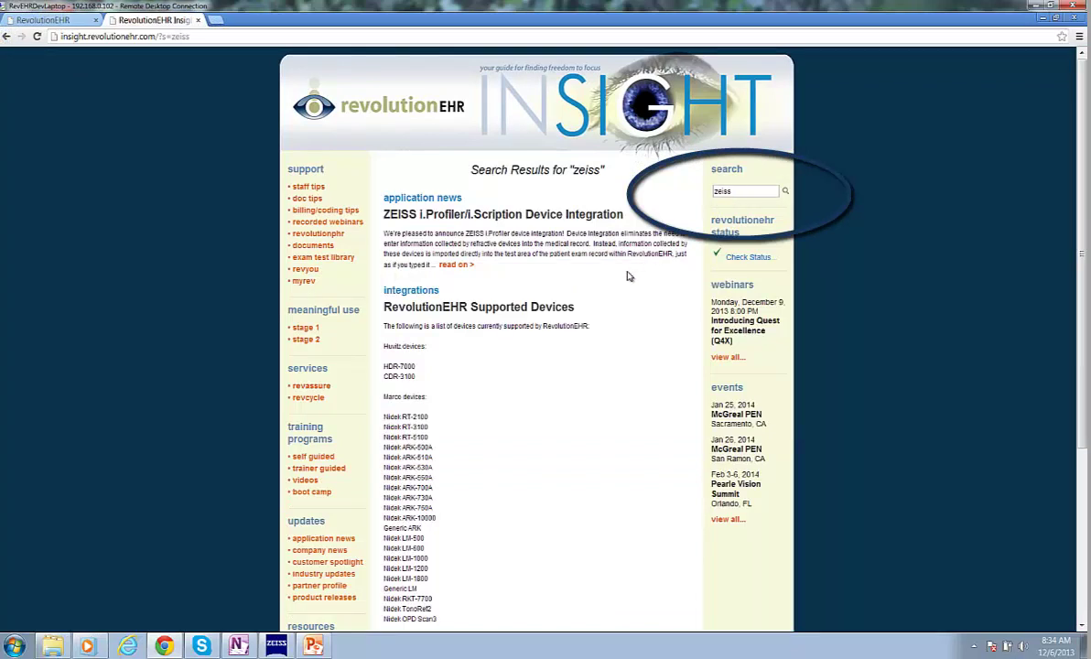
{"action": "left_click", "coordinate": [456, 266]}
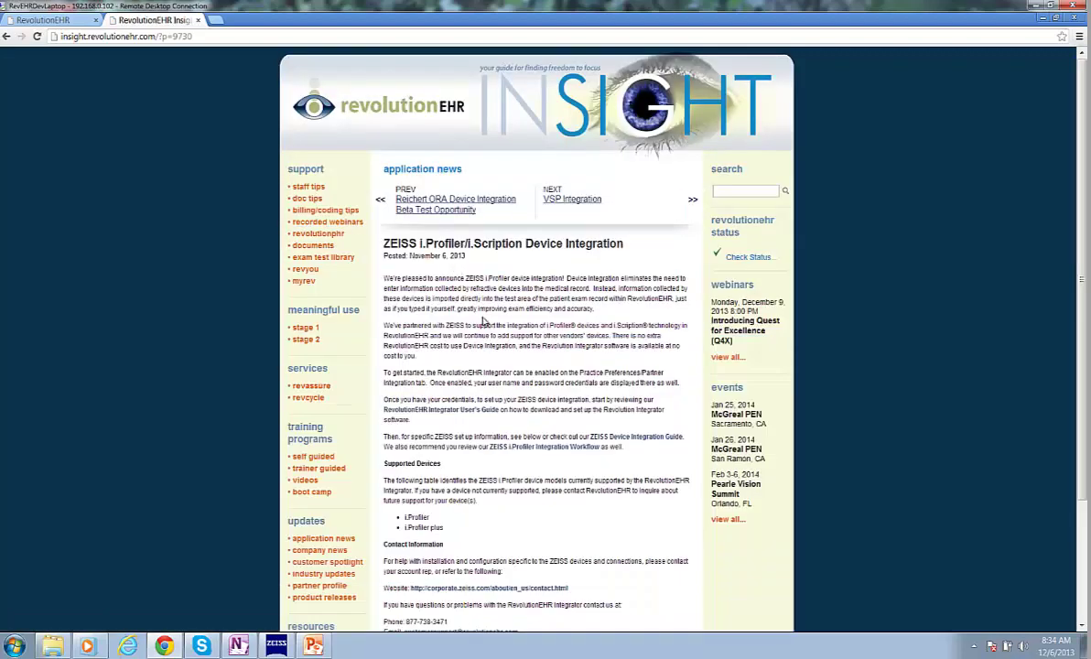
{"action": "scroll", "coordinate": [476, 315], "scroll_direction": "down", "scroll_amount": 1}
{"action": "scroll", "coordinate": [510, 340], "scroll_direction": "down", "scroll_amount": 2}
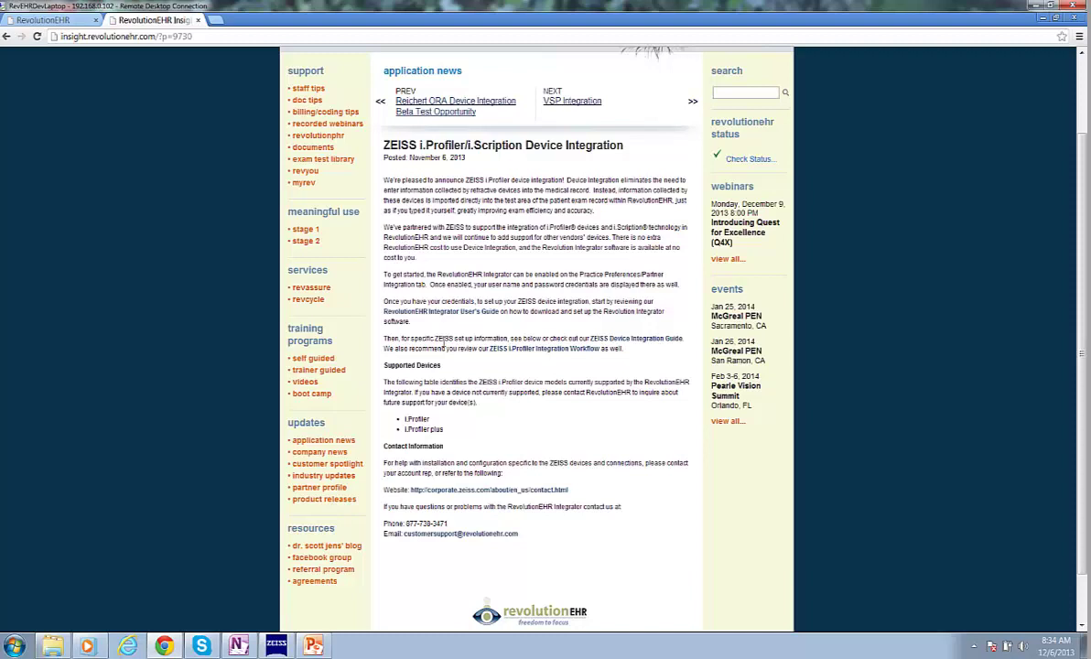
- Open the Integrator User's Guide PDF and download RevolutionEHR.Setup.msi from section 2.3
{"action": "left_click", "coordinate": [439, 317]}
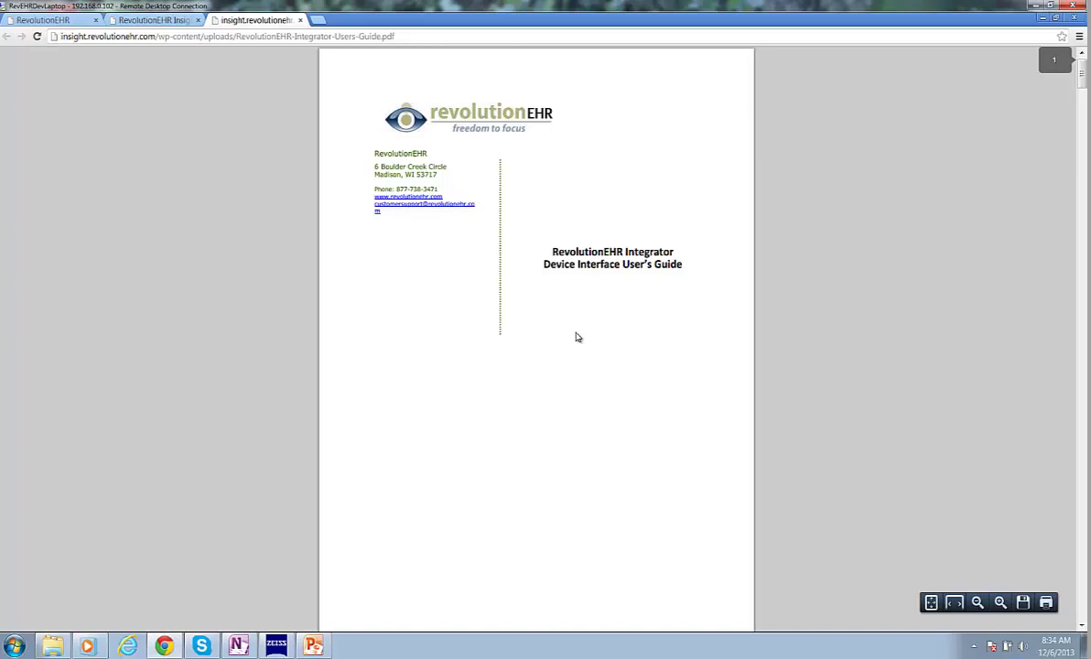
{"action": "scroll", "coordinate": [576, 338], "scroll_direction": "down", "scroll_amount": 5}
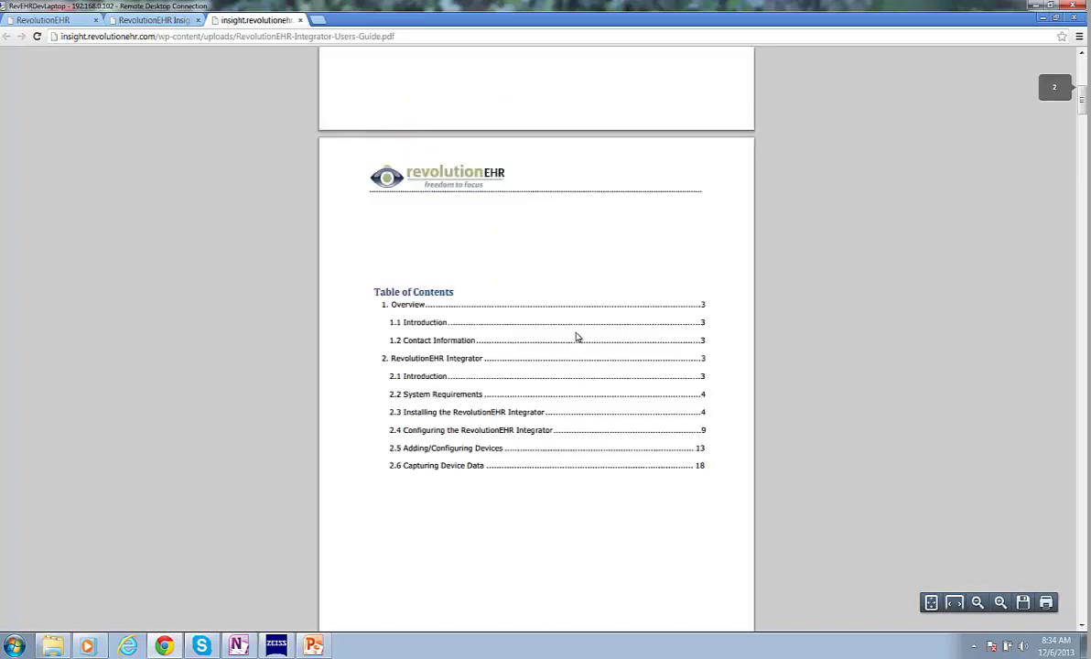
{"action": "scroll", "coordinate": [577, 338], "scroll_direction": "down", "scroll_amount": 5}
{"action": "scroll", "coordinate": [576, 338], "scroll_direction": "down", "scroll_amount": 5}
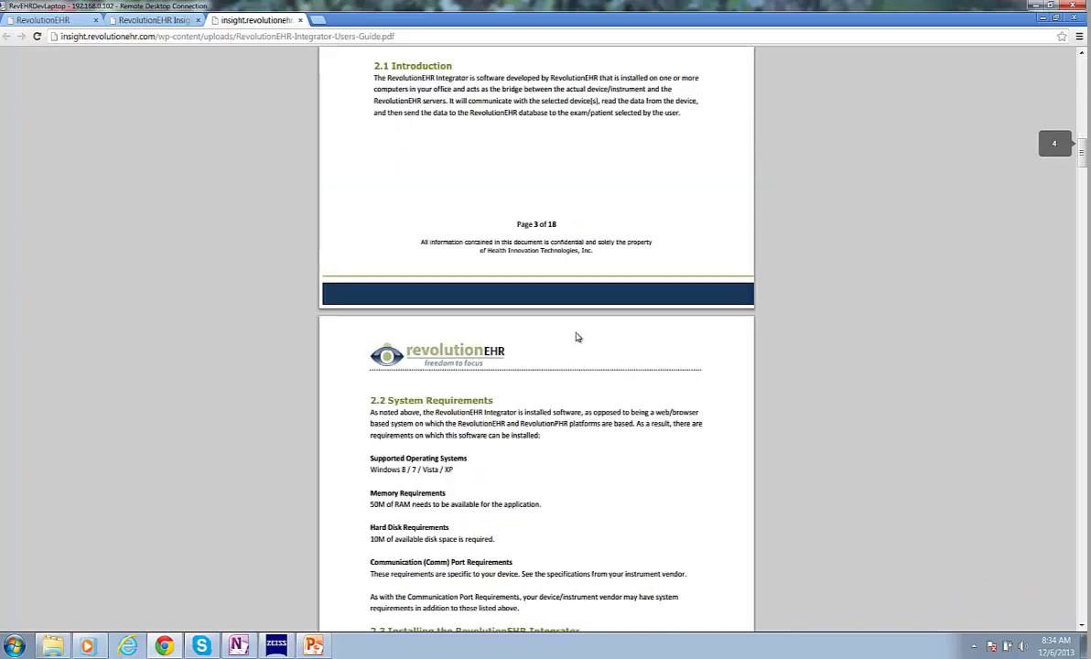
{"action": "scroll", "coordinate": [577, 338], "scroll_direction": "down", "scroll_amount": 5}
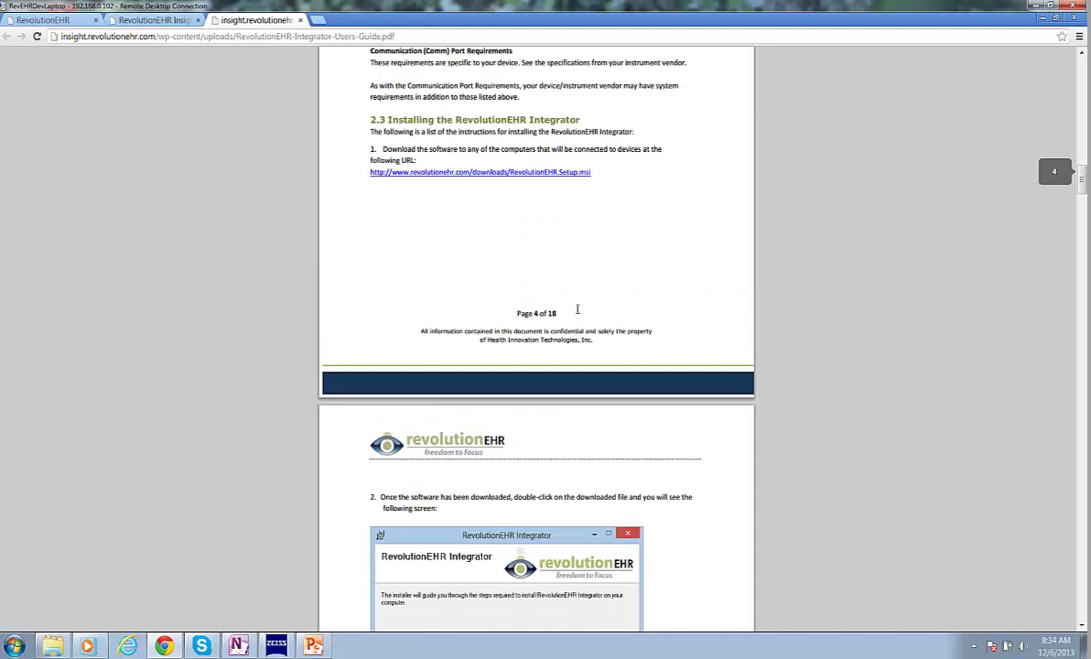
{"action": "left_click", "coordinate": [467, 174]}
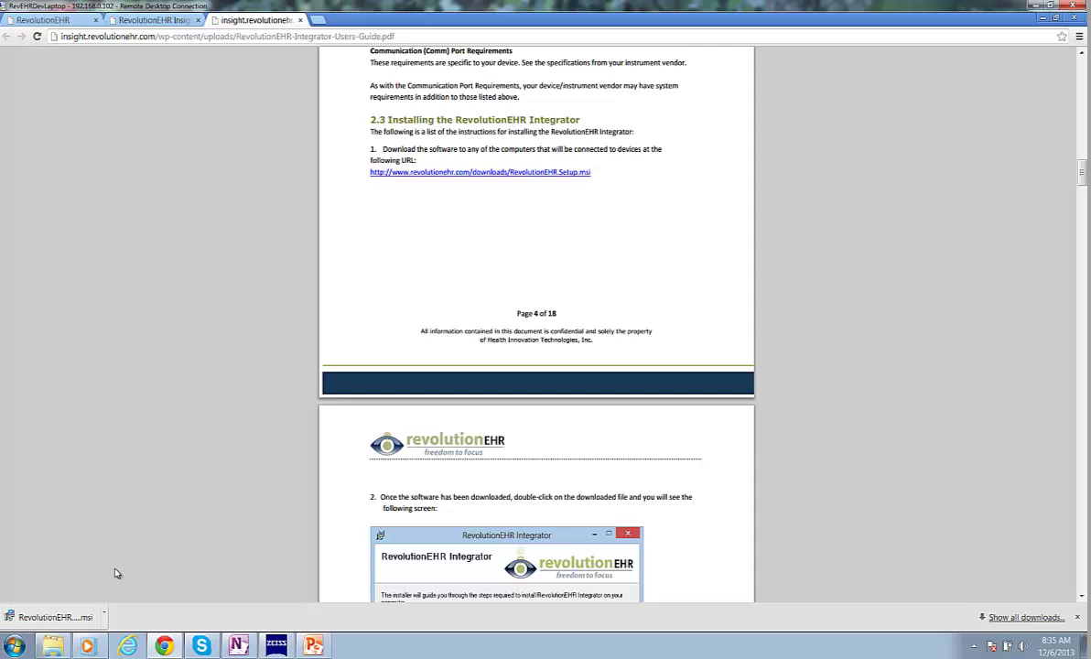
- Run the downloaded RevolutionEHR.Setup.msi and install the Integrator into the default folder
{"action": "right_click", "coordinate": [60, 621]}
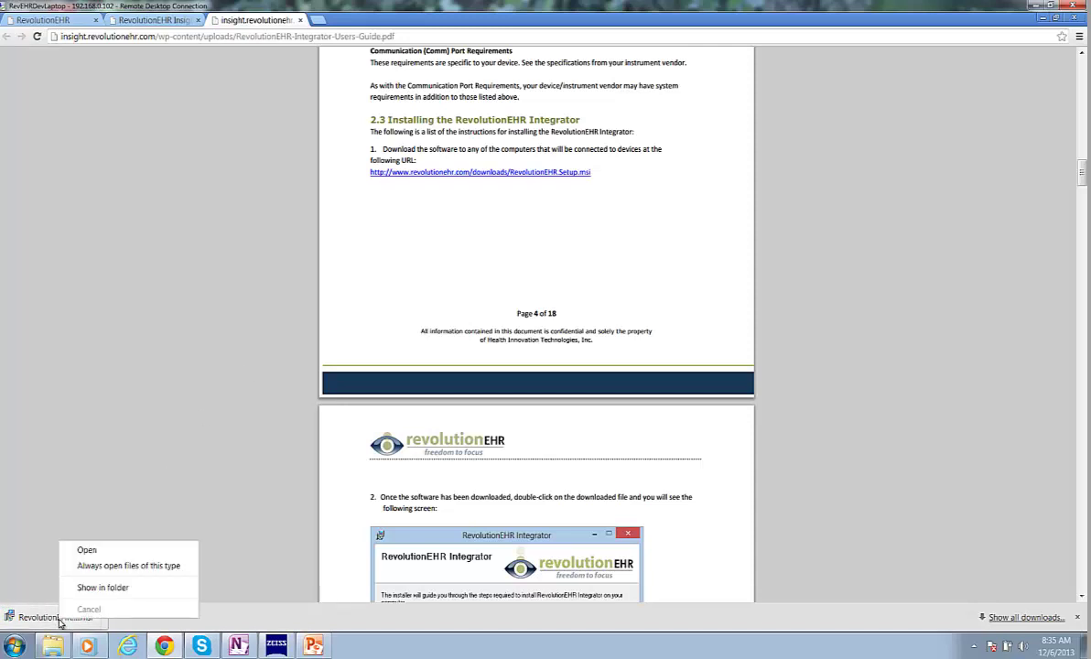
{"action": "left_click", "coordinate": [87, 551]}
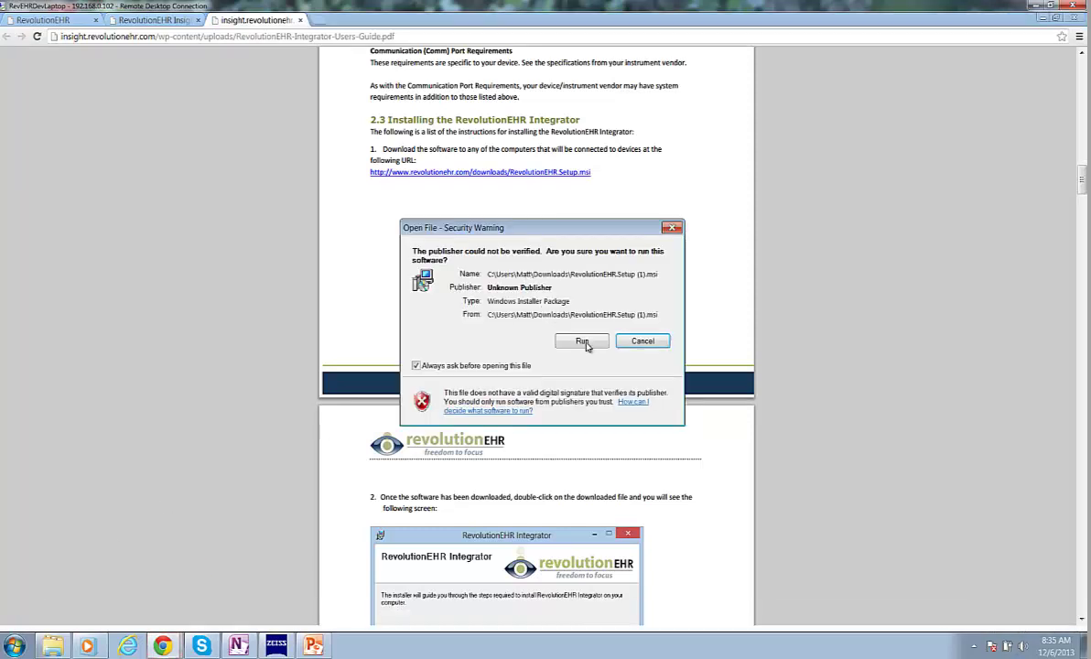
{"action": "left_click", "coordinate": [583, 342]}
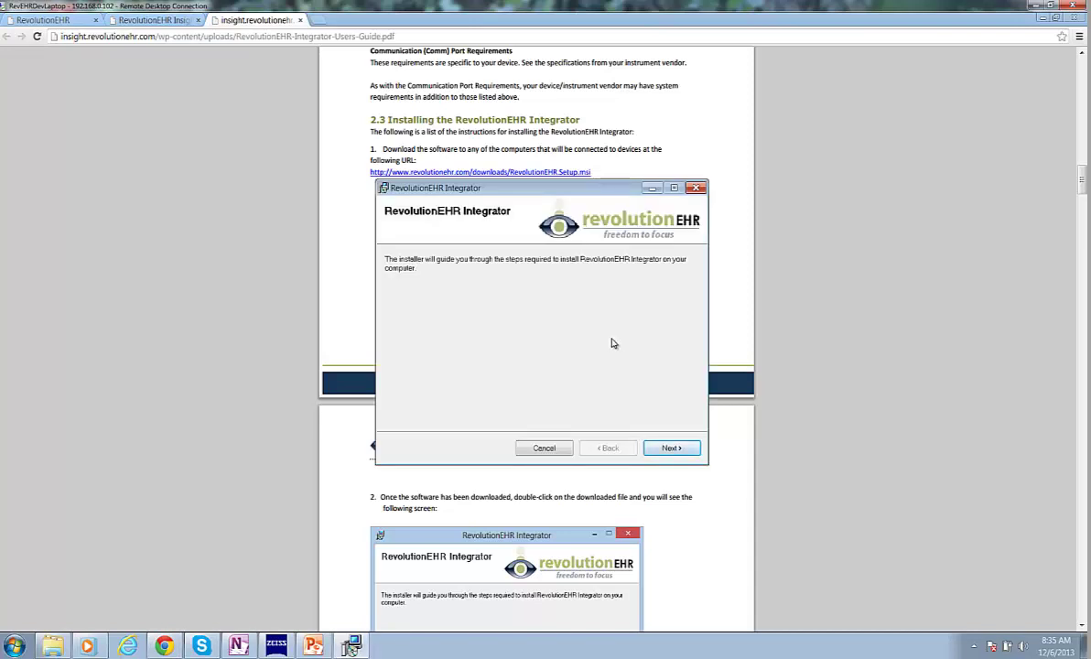
{"action": "left_click", "coordinate": [673, 449]}
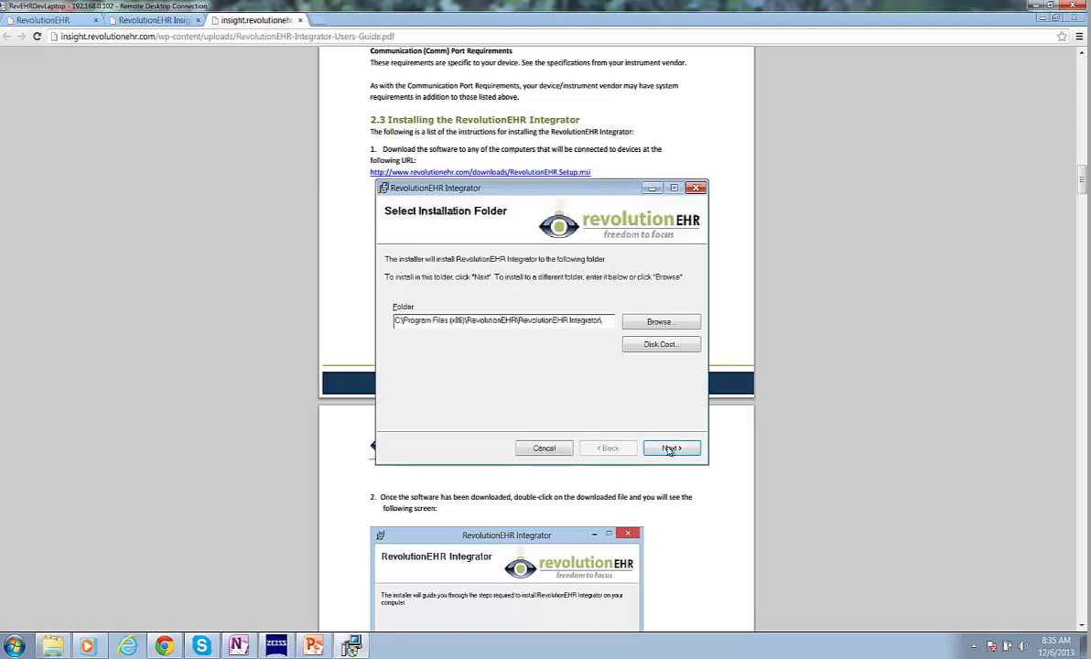
{"action": "left_click", "coordinate": [671, 449]}
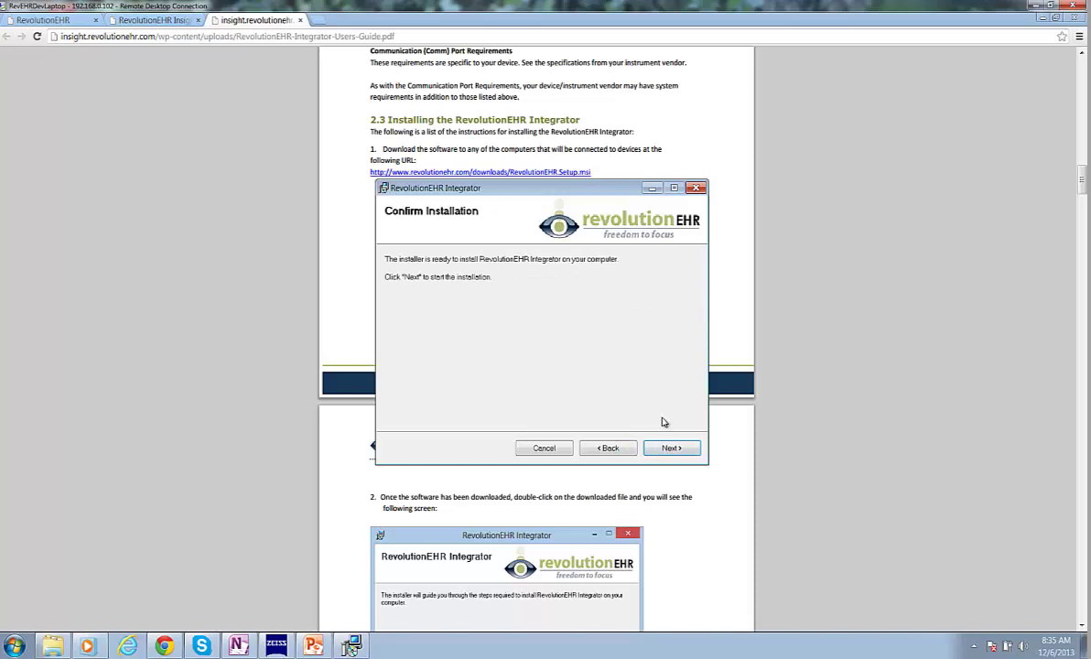
{"action": "left_click", "coordinate": [671, 449]}
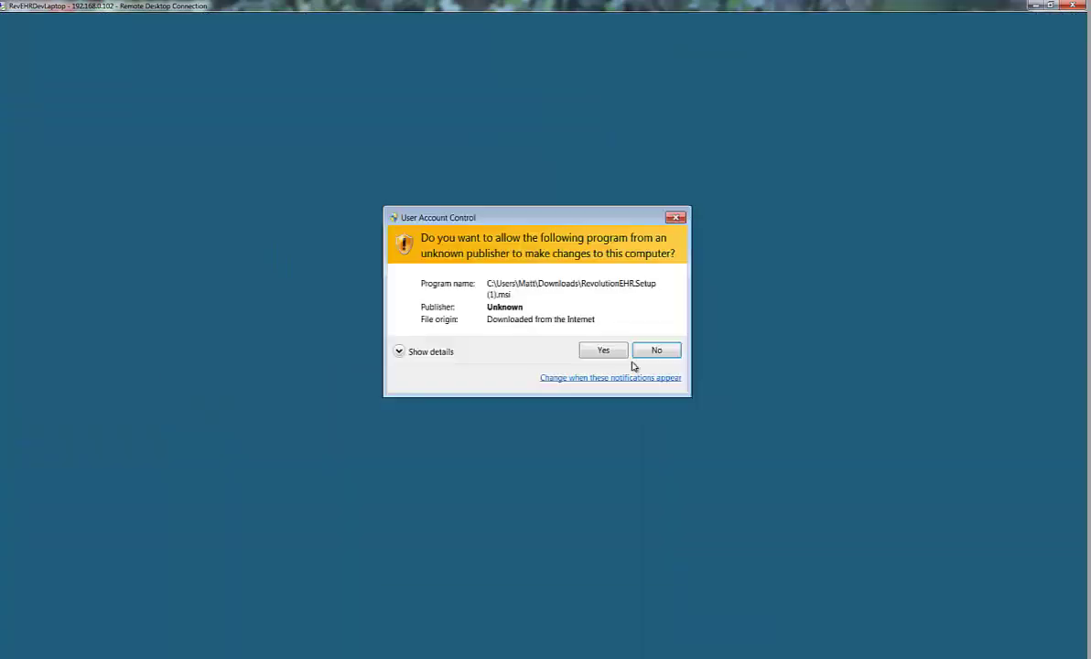
{"action": "left_click", "coordinate": [603, 353]}
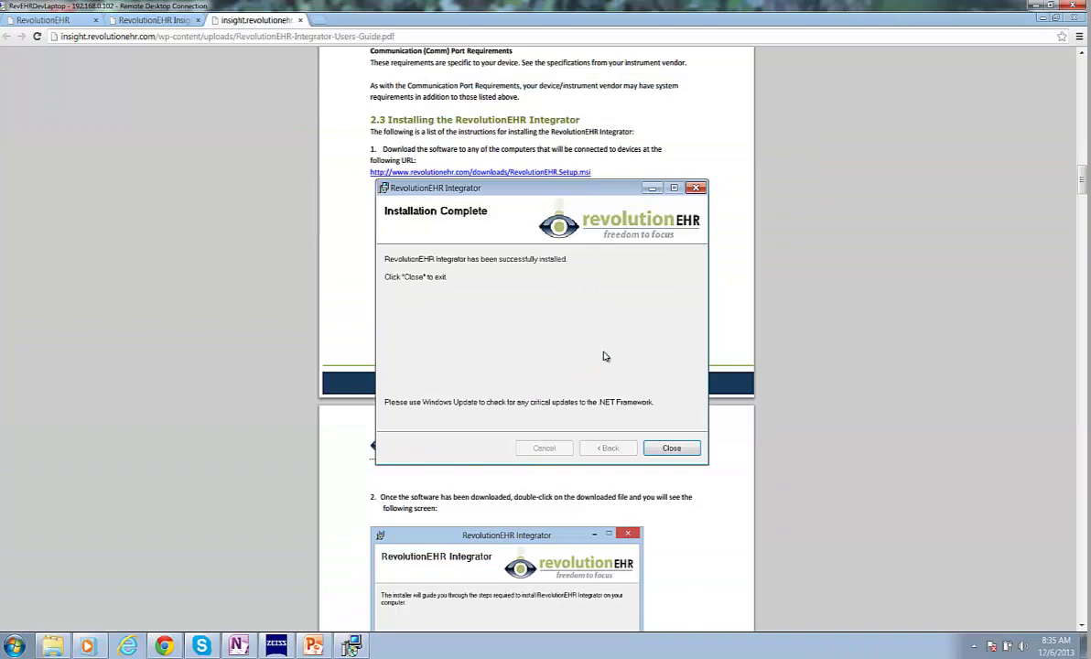
{"action": "left_click", "coordinate": [672, 449]}
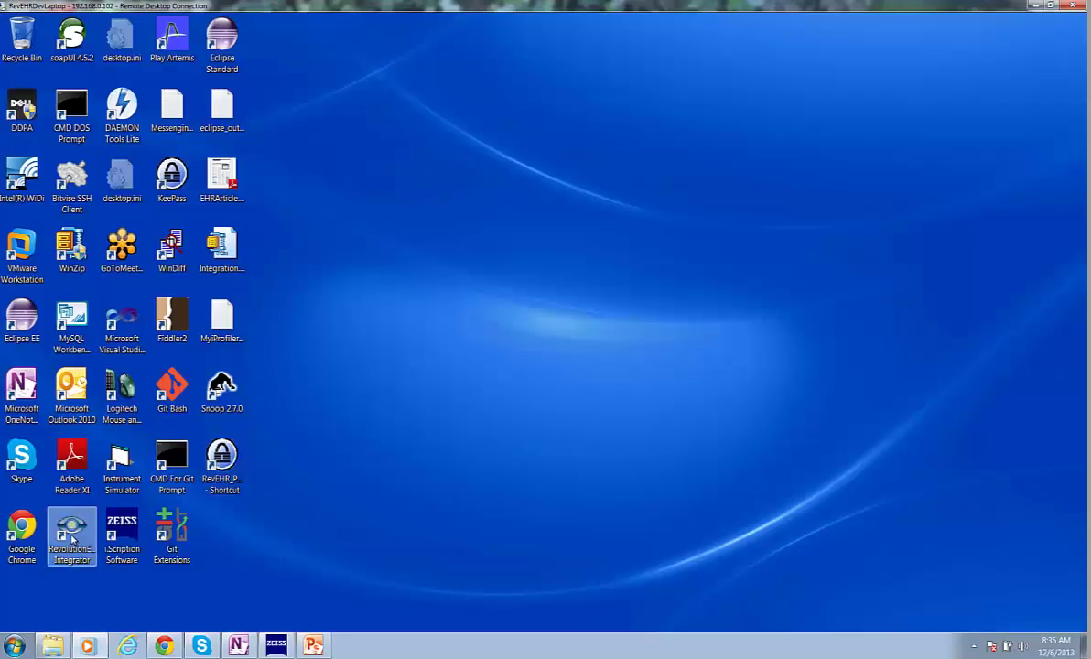
- Launch RevolutionEHR Integrator and review the prefilled service URL in its Connection Settings
{"action": "double_click", "coordinate": [61, 540]}
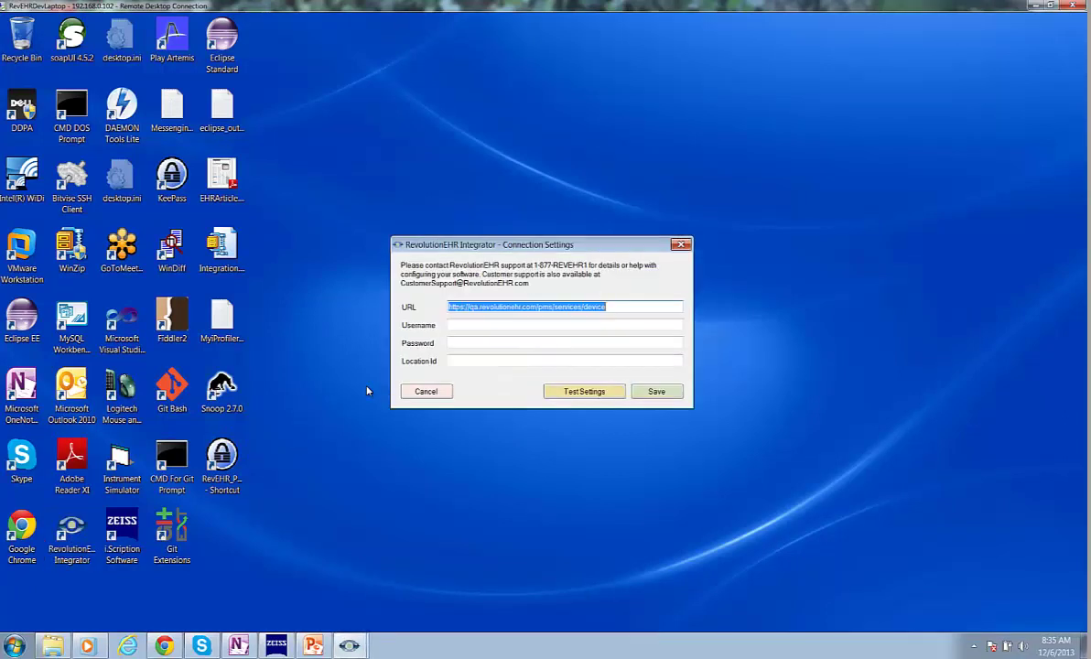
{"action": "left_click", "coordinate": [471, 325]}
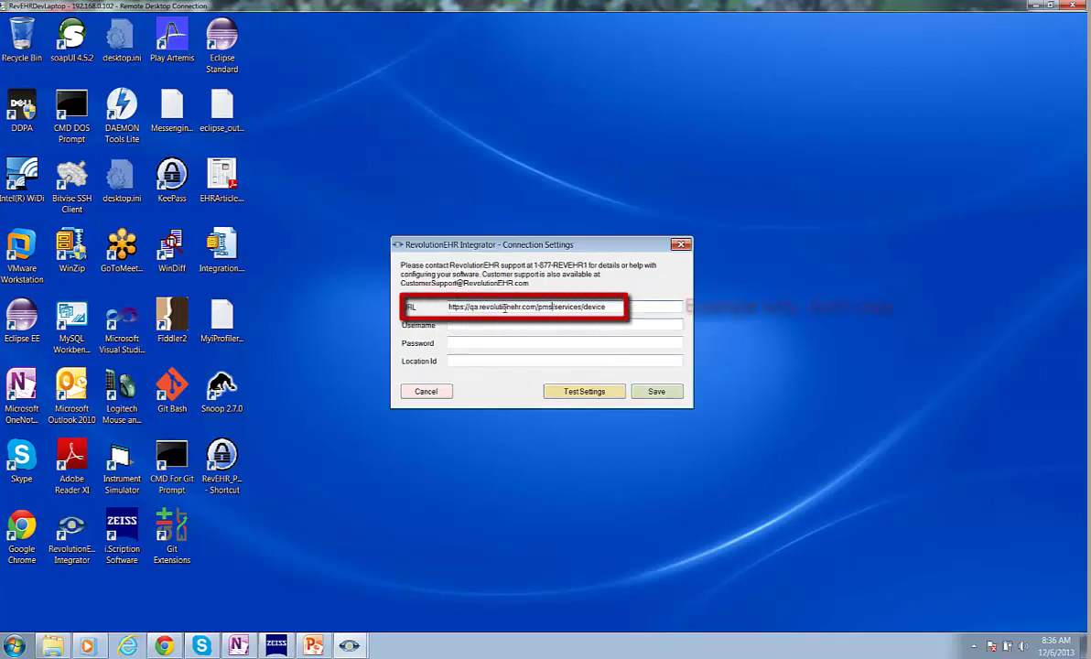
{"action": "left_click_drag", "start_coordinate": [460, 307], "coordinate": [497, 307]}
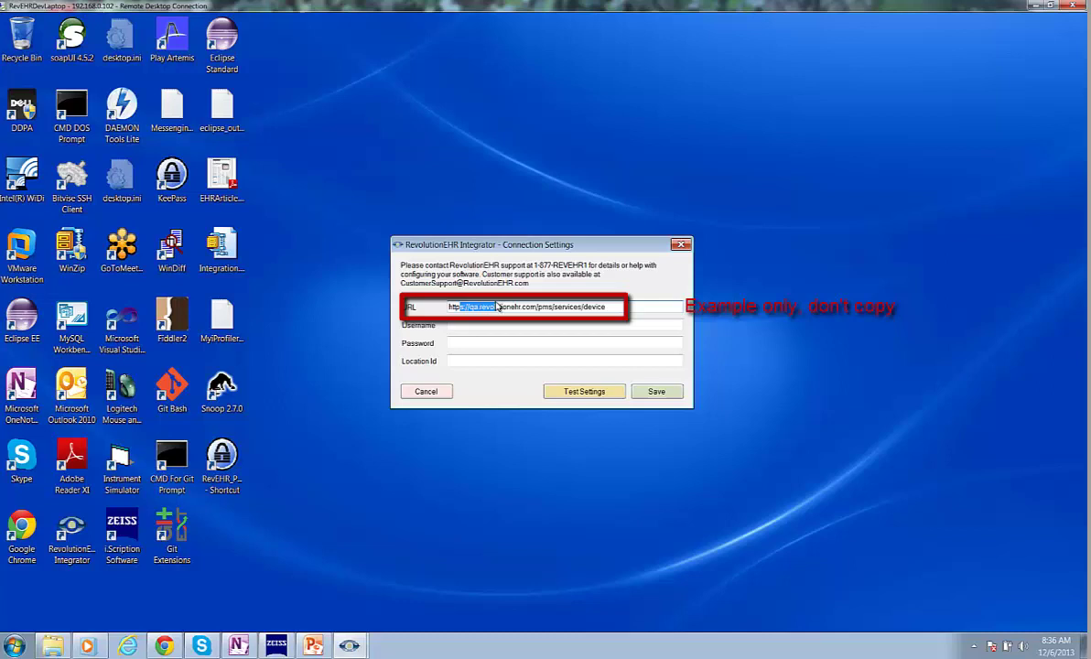
{"action": "left_click", "coordinate": [497, 306]}
{"action": "left_click_drag", "start_coordinate": [449, 307], "coordinate": [506, 307]}
{"action": "left_click", "coordinate": [511, 307]}
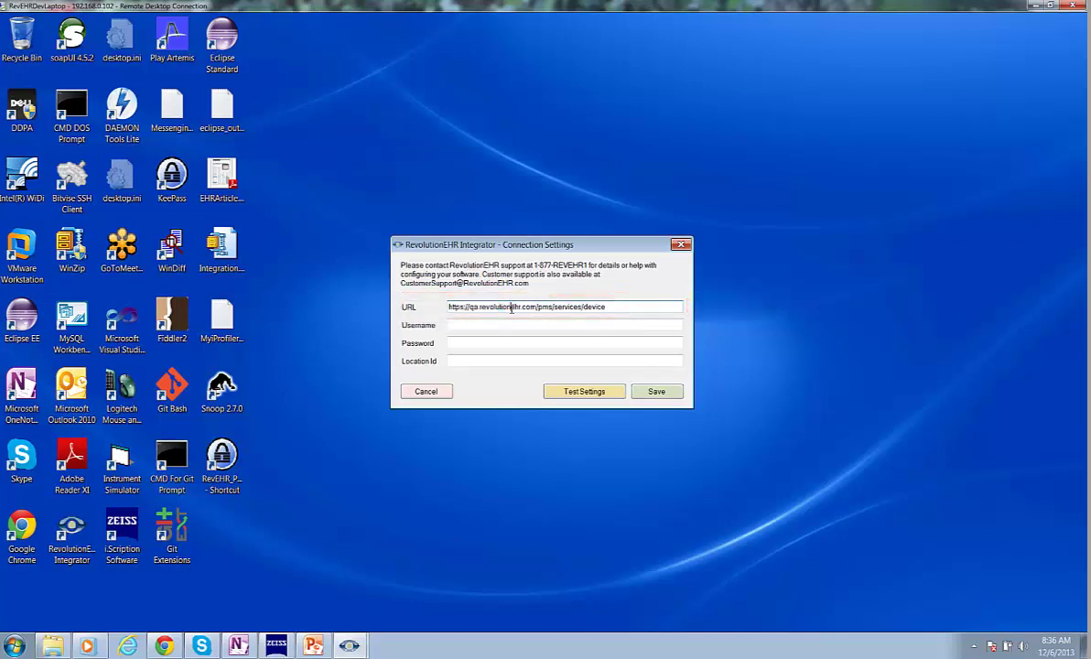
{"action": "key", "text": "Tab"}
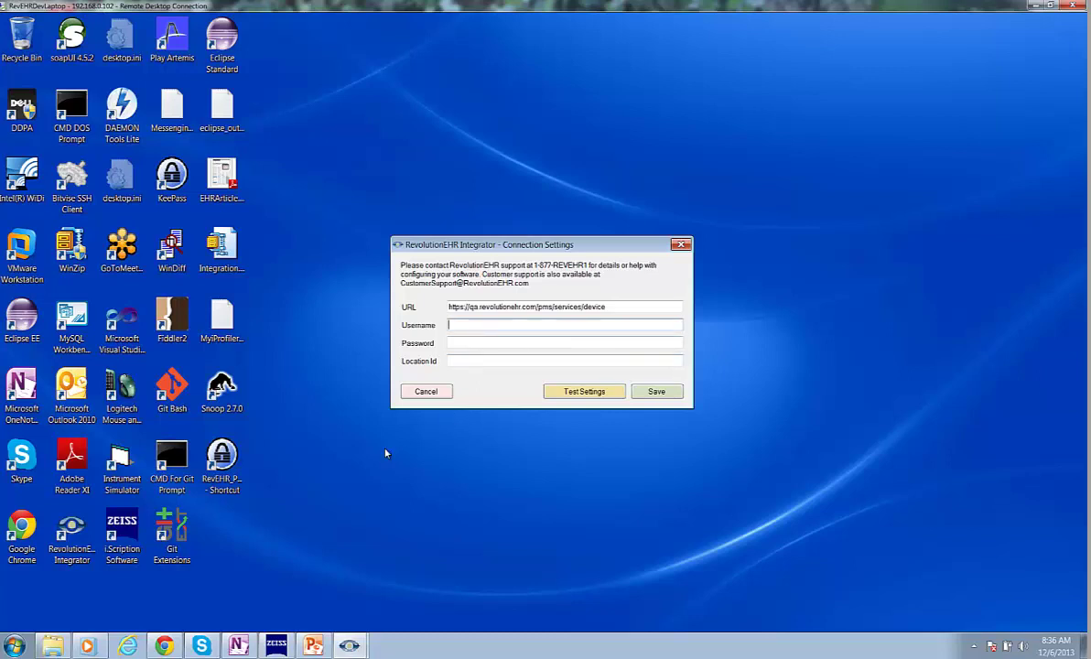
{"action": "left_click", "coordinate": [164, 647]}
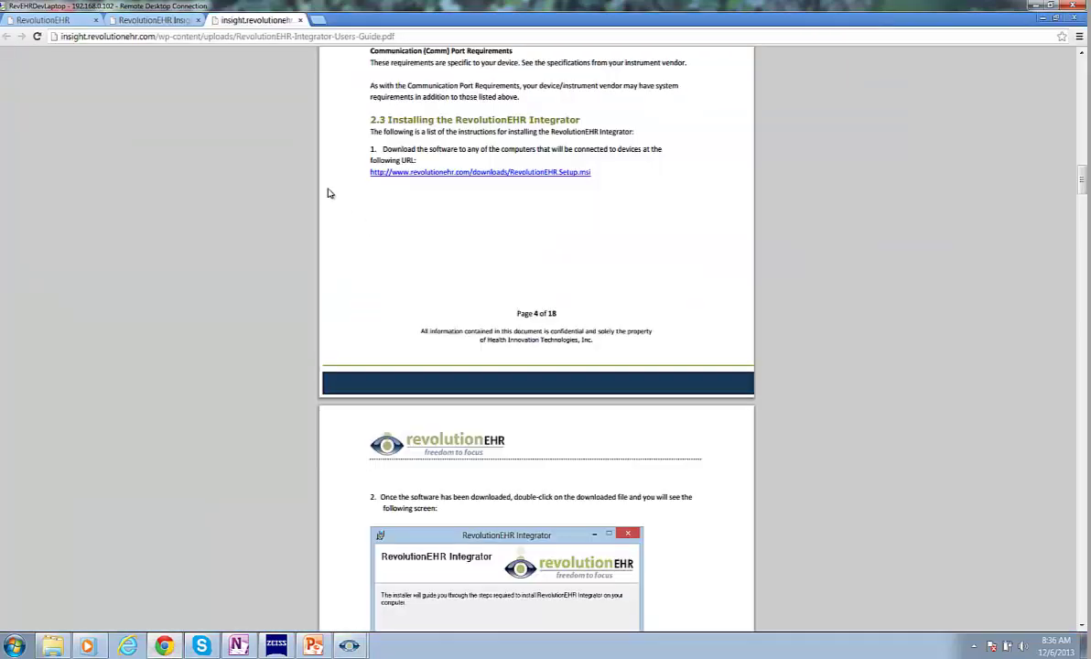
- Unlock RevolutionEHR and go to Administration > General > Practice Preferences > Partner Integrations
{"action": "left_click", "coordinate": [37, 20]}
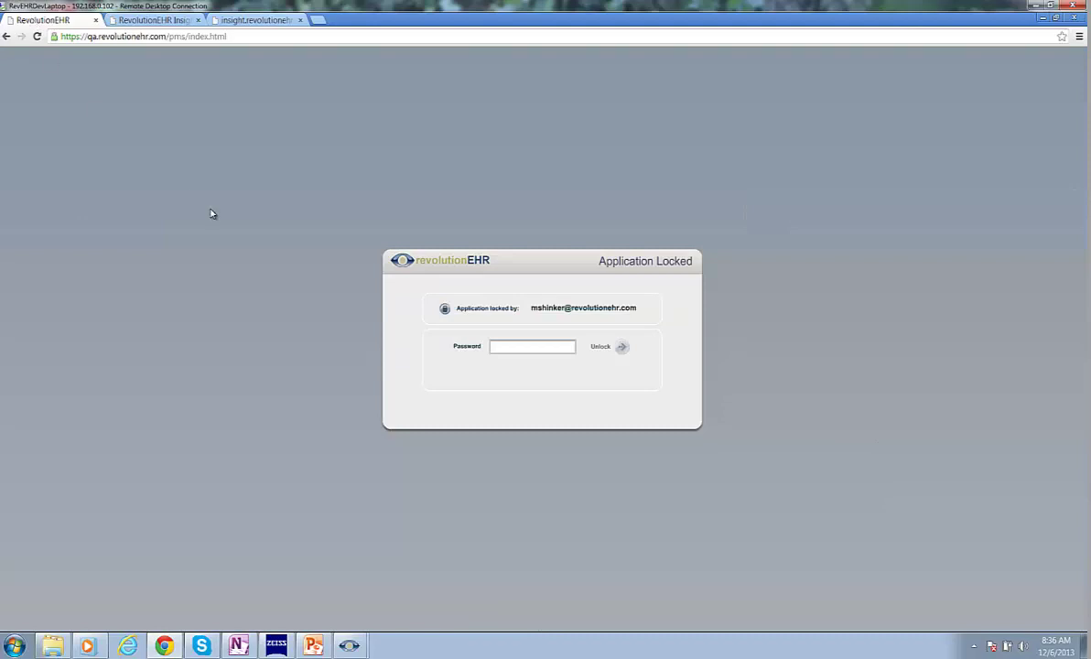
{"action": "left_click", "coordinate": [520, 348]}
{"action": "key", "text": "Return"}
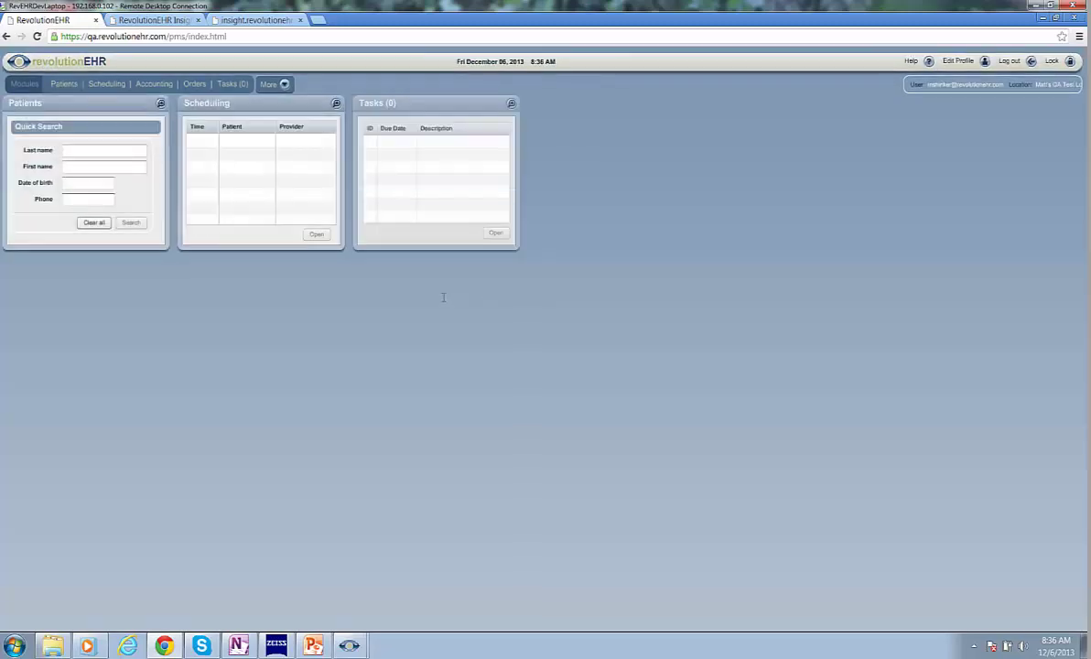
{"action": "left_click", "coordinate": [284, 84]}
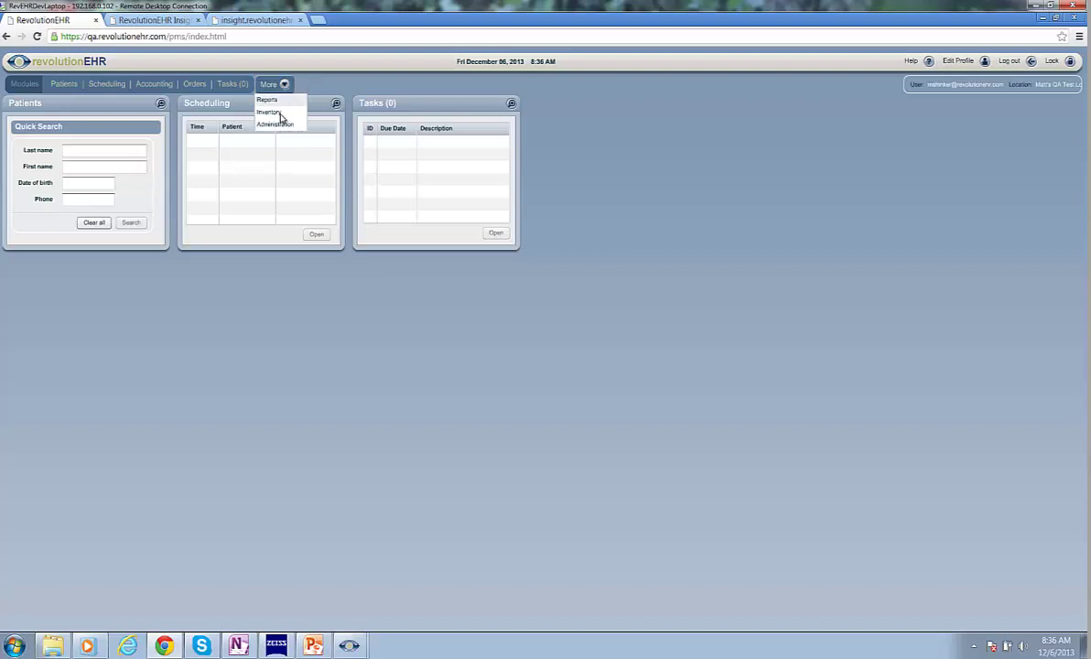
{"action": "left_click", "coordinate": [281, 125]}
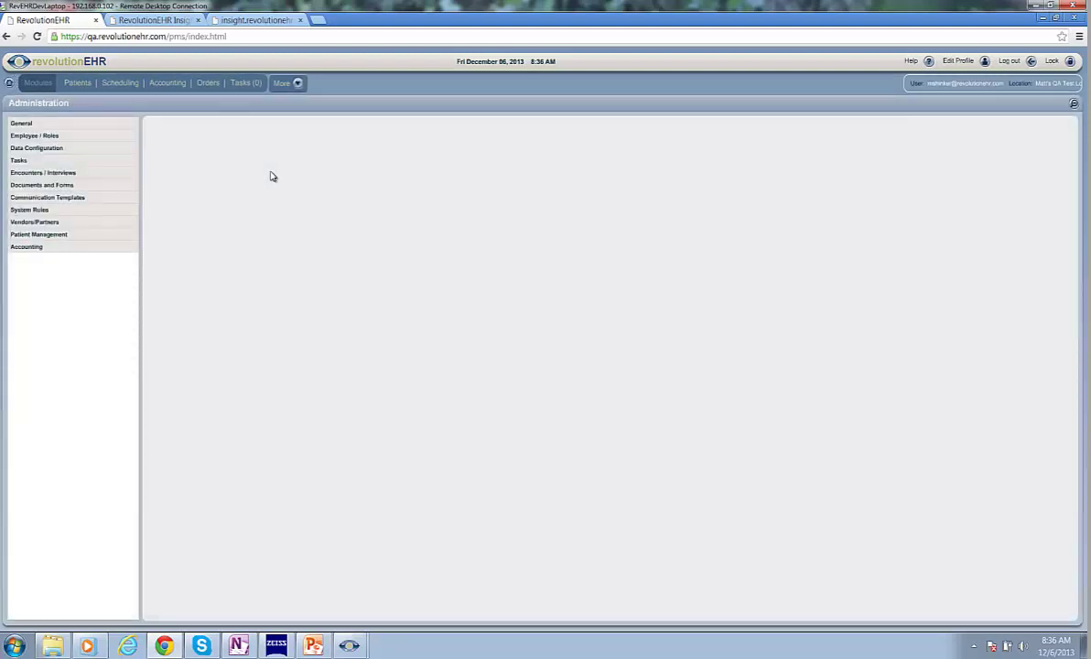
{"action": "left_click", "coordinate": [22, 126]}
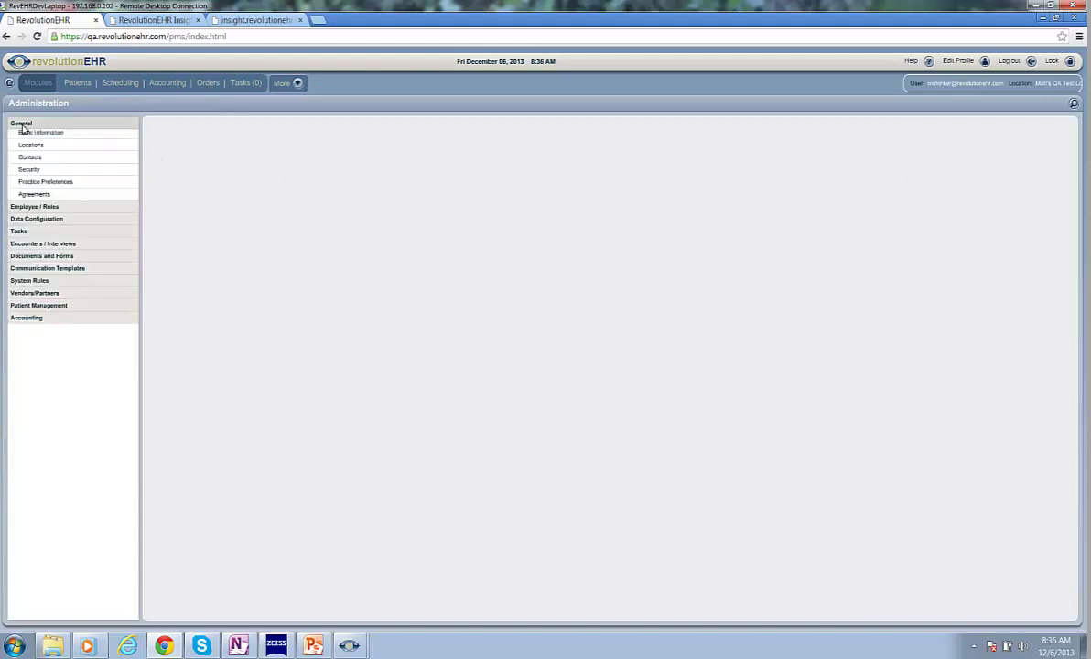
{"action": "left_click", "coordinate": [30, 185]}
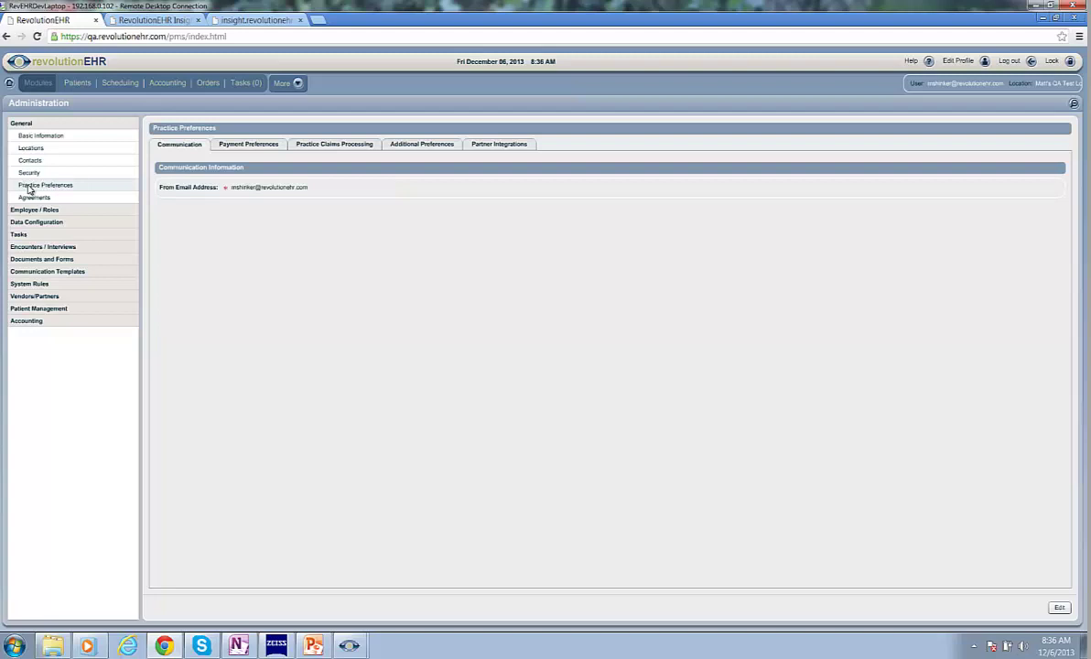
{"action": "left_click", "coordinate": [498, 145]}
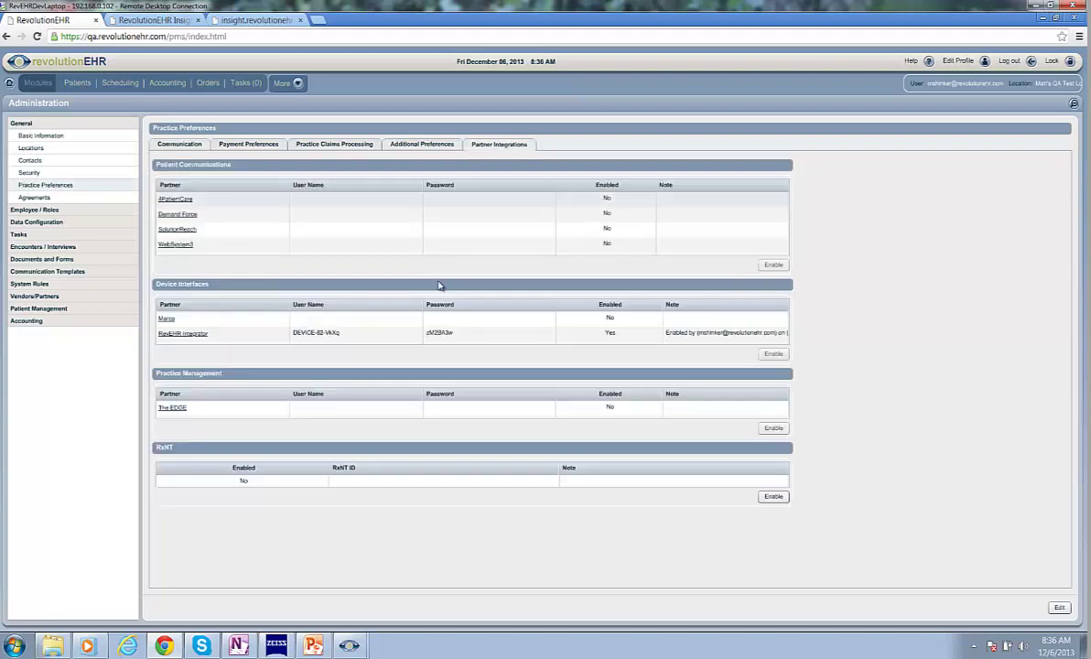
- Copy the Integrator device username and password into the Integrator's Connection Settings
{"action": "triple_click", "coordinate": [309, 335]}
{"action": "key", "text": "ctrl+c"}
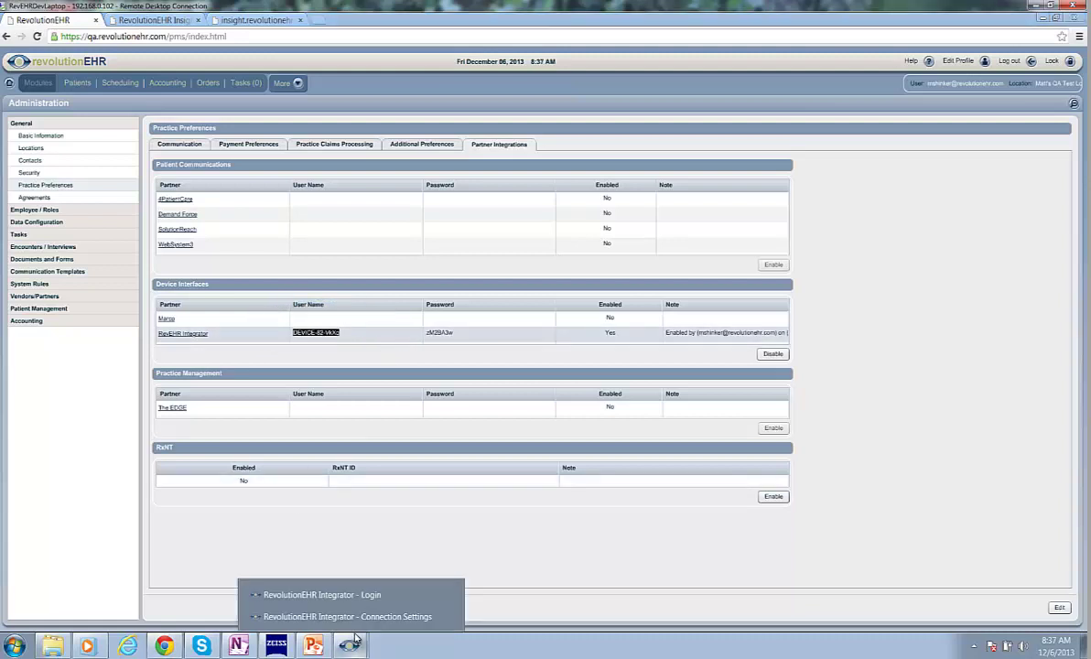
{"action": "left_click", "coordinate": [394, 617]}
{"action": "left_click", "coordinate": [481, 325]}
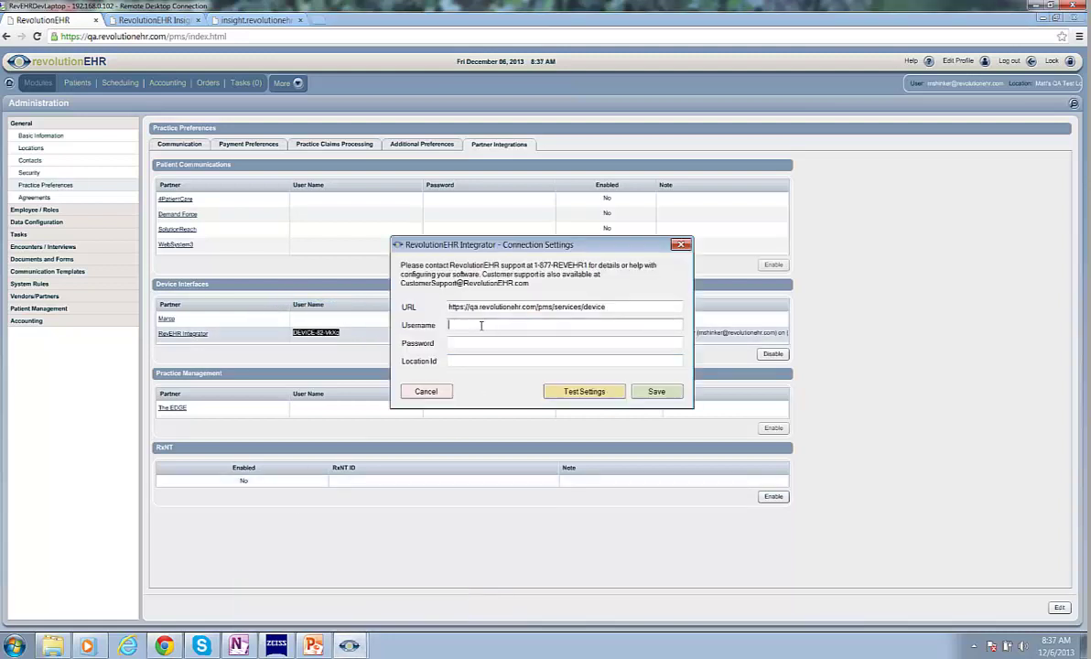
{"action": "key", "text": "ctrl+v"}
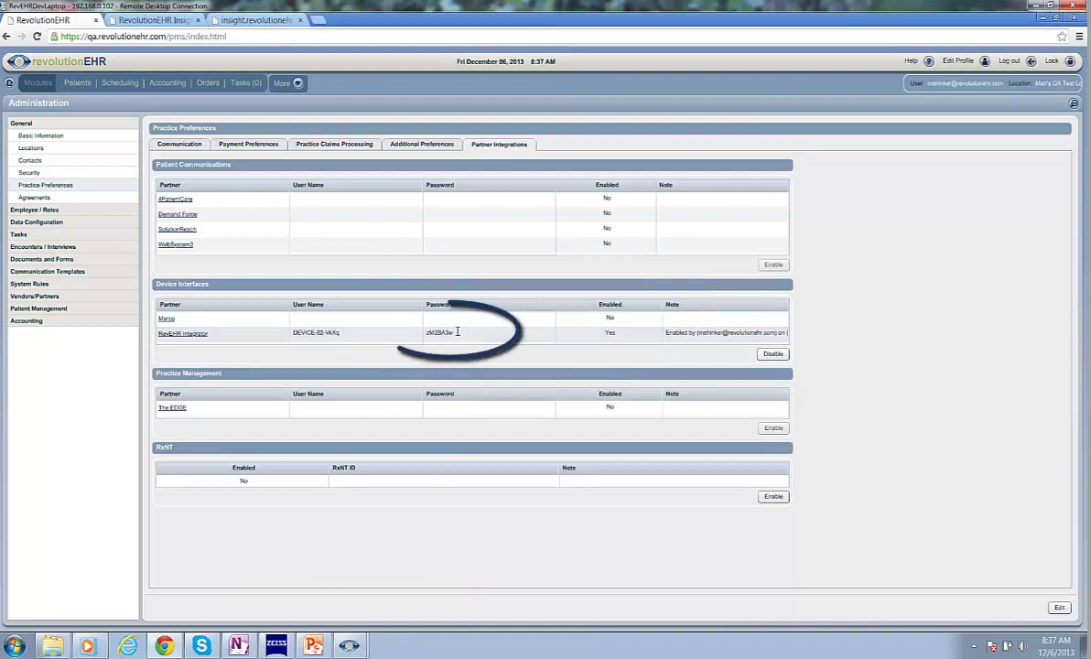
{"action": "left_click_drag", "start_coordinate": [457, 331], "coordinate": [427, 332]}
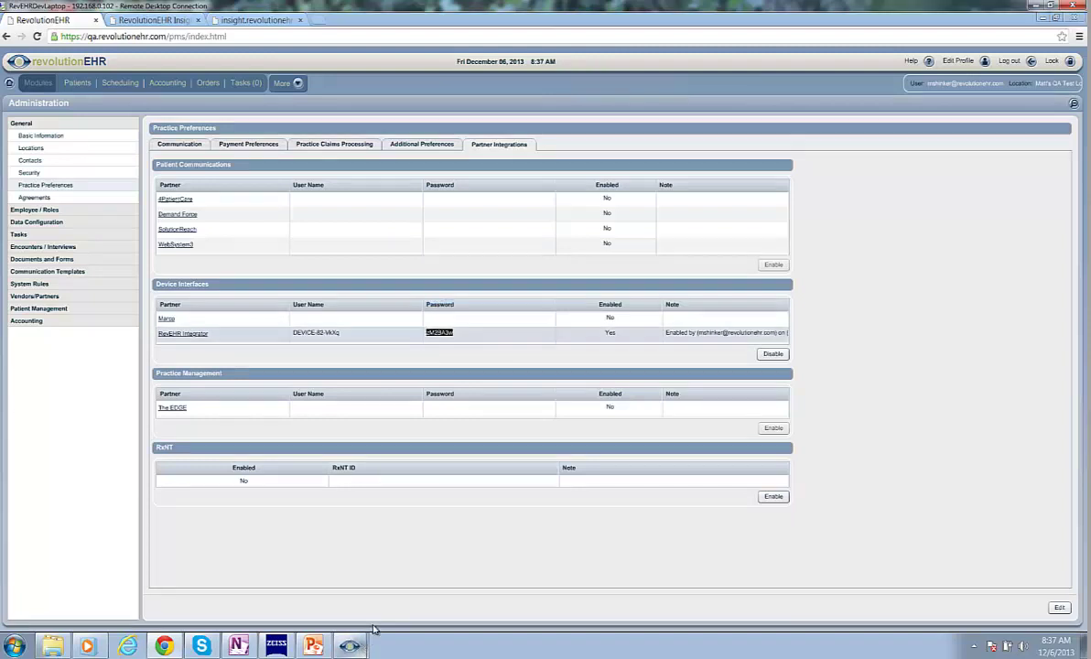
{"action": "mouse_move", "coordinate": [353, 641]}
{"action": "left_click", "coordinate": [384, 590]}
{"action": "left_click", "coordinate": [512, 344]}
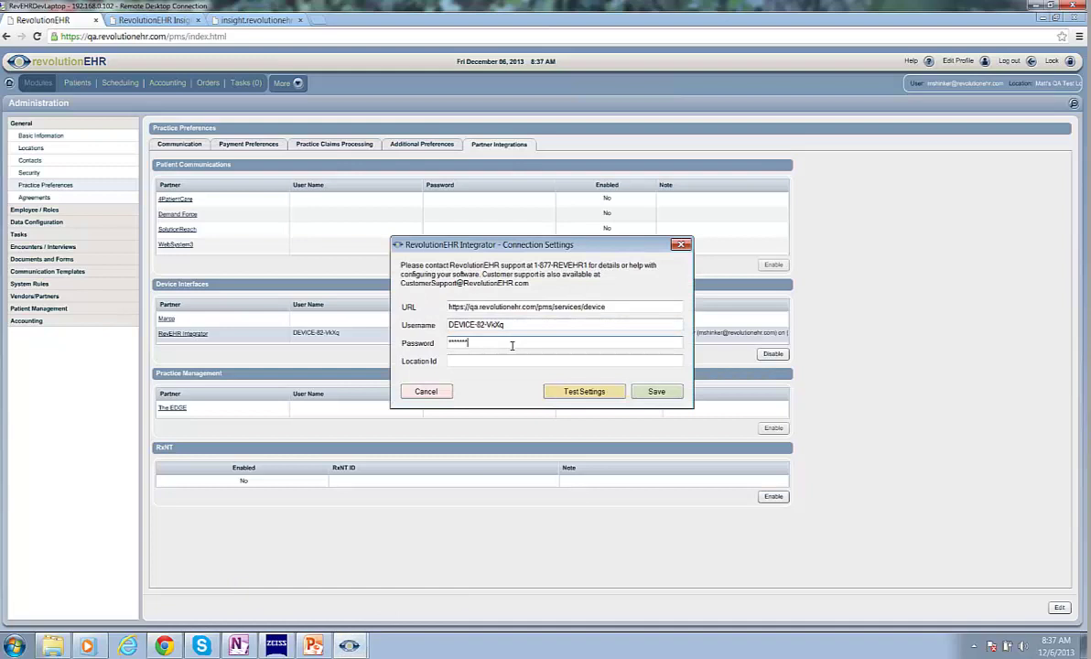
{"action": "left_click", "coordinate": [471, 359]}
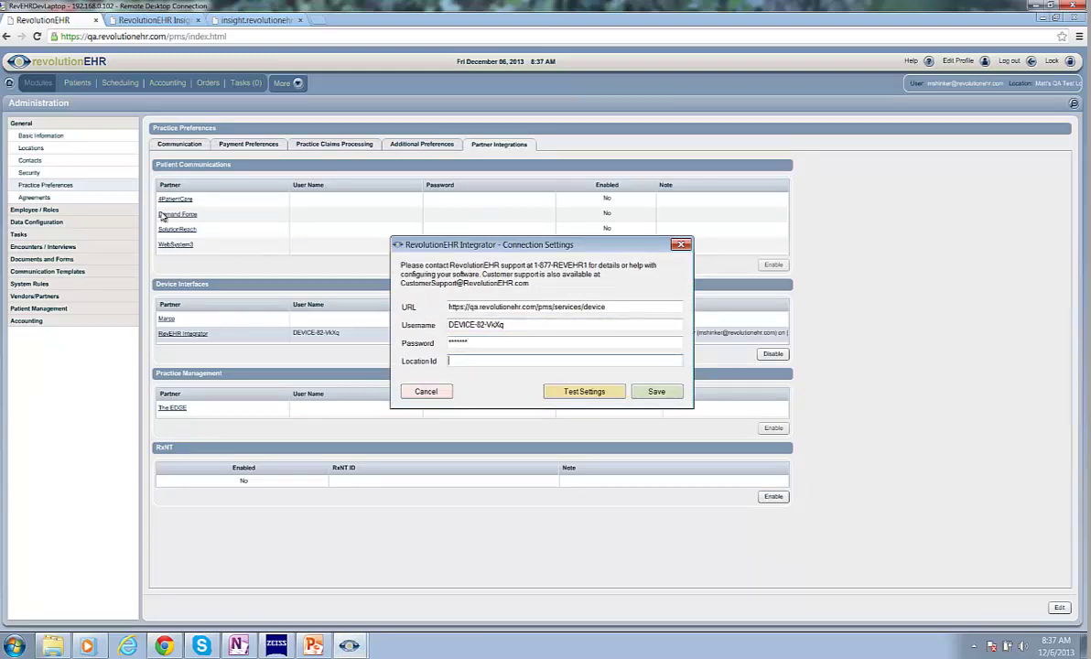
- Set the Integrator's Location Id to 377, confirm the connection test succeeds, and save
{"action": "left_click", "coordinate": [30, 148]}
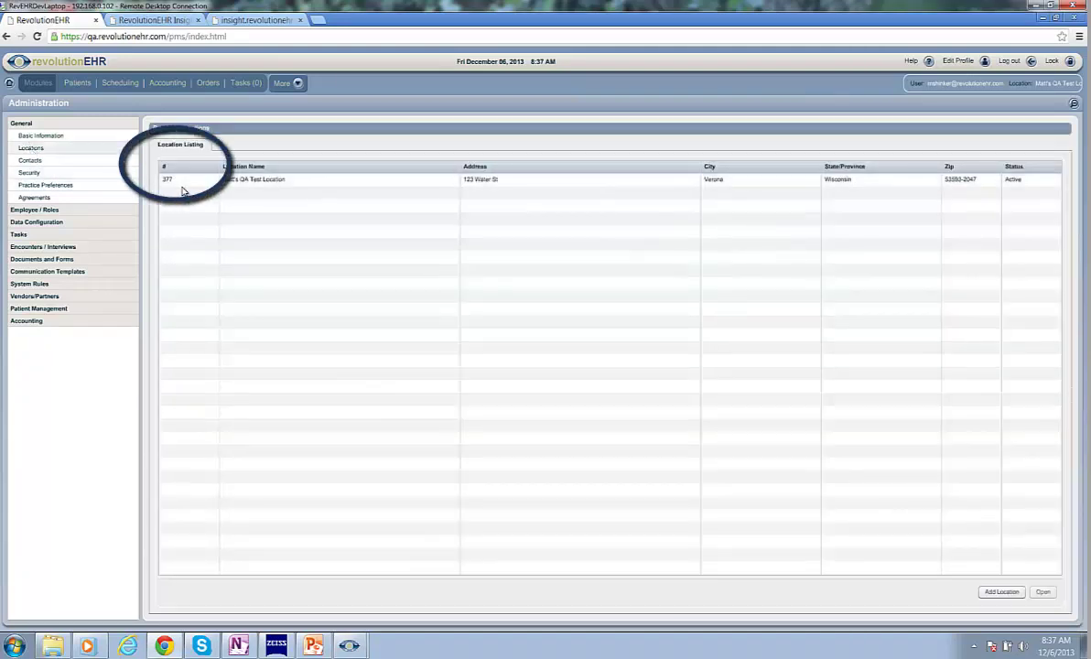
{"action": "left_click", "coordinate": [350, 645]}
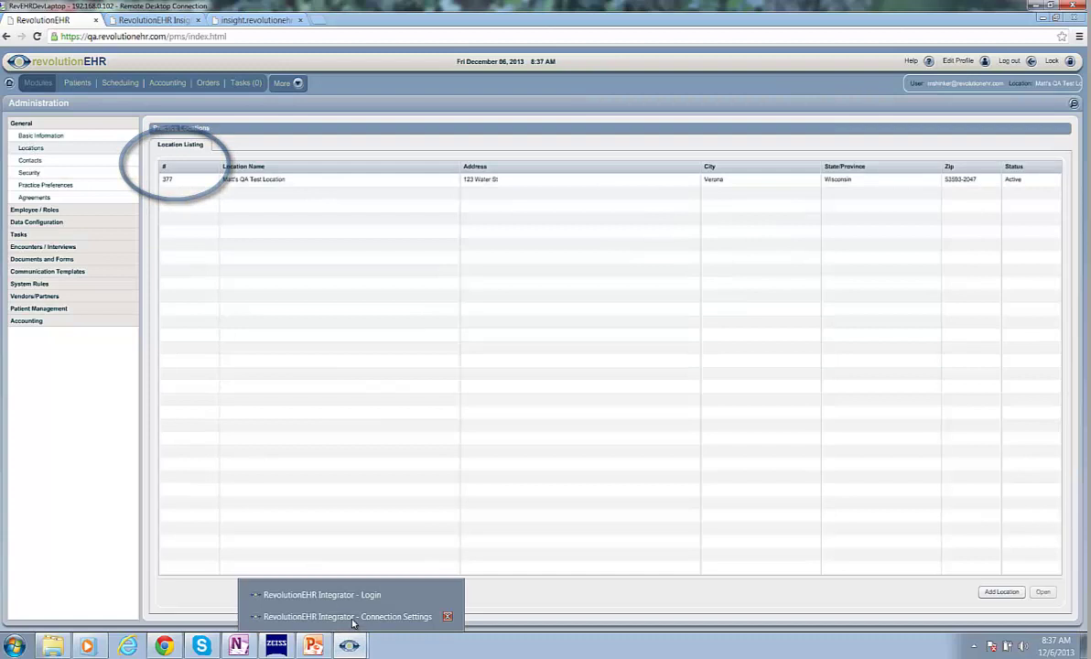
{"action": "left_click", "coordinate": [352, 617]}
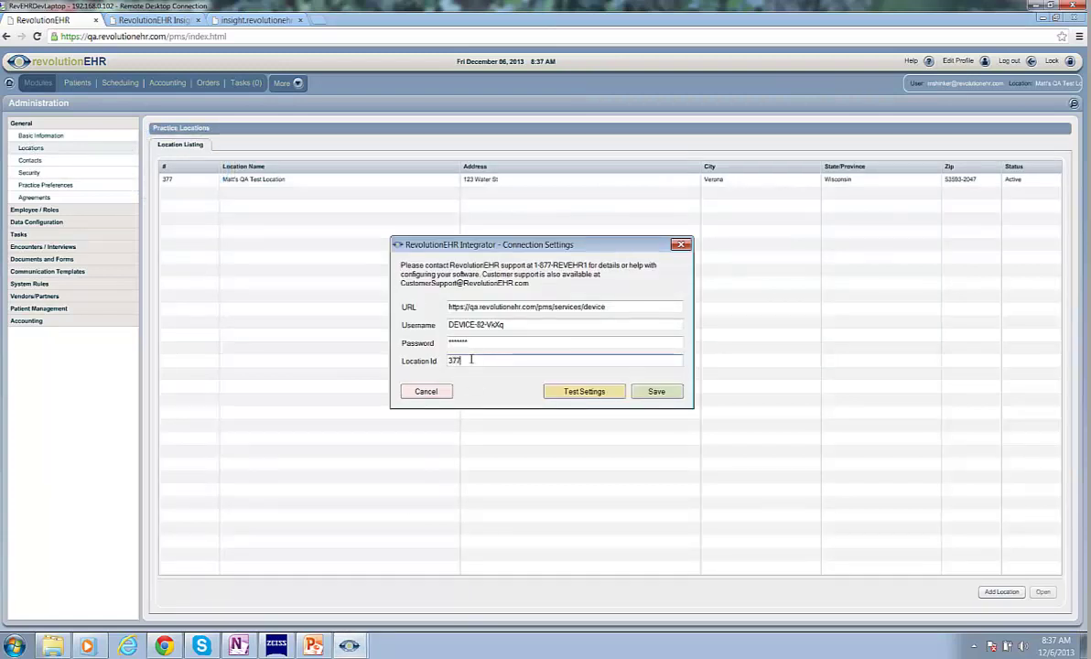
{"action": "left_click", "coordinate": [582, 394]}
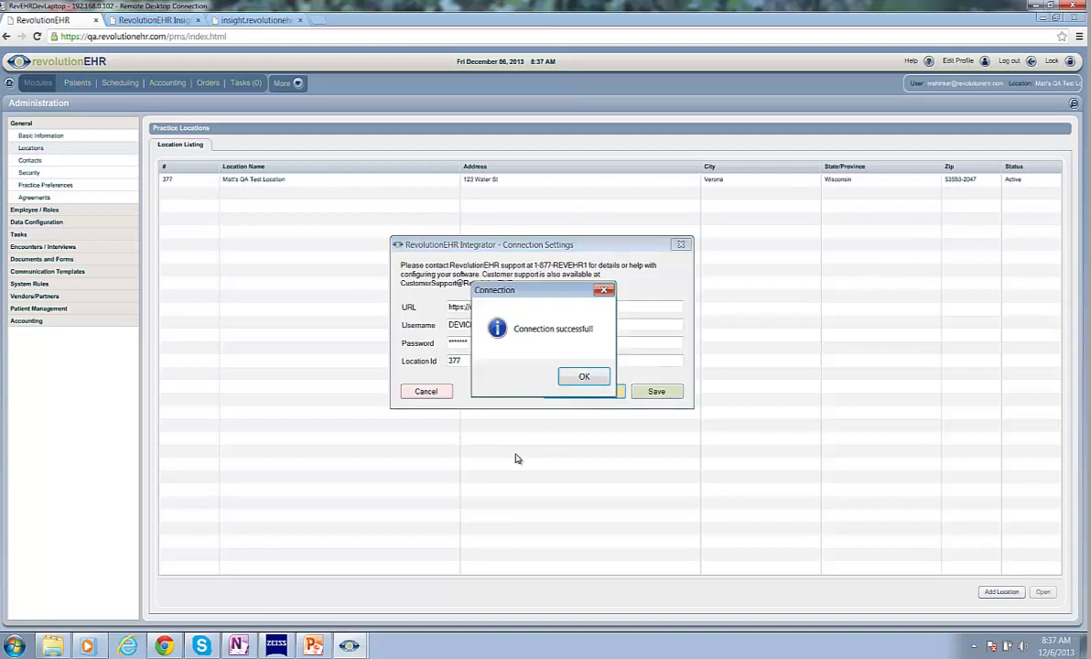
{"action": "left_click", "coordinate": [579, 377]}
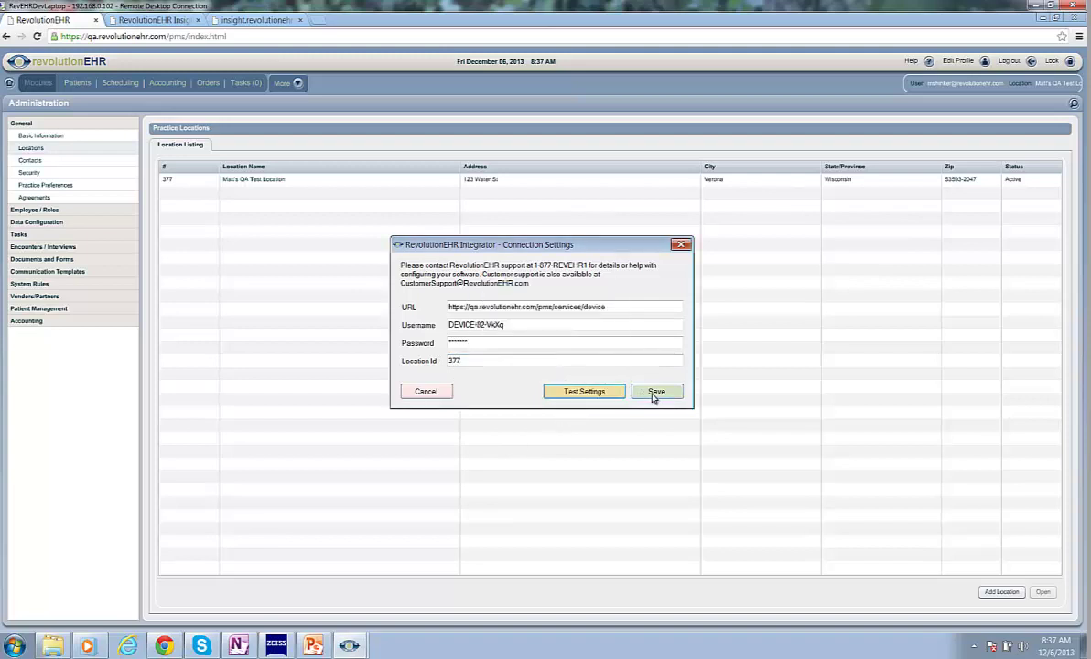
{"action": "left_click", "coordinate": [653, 395]}
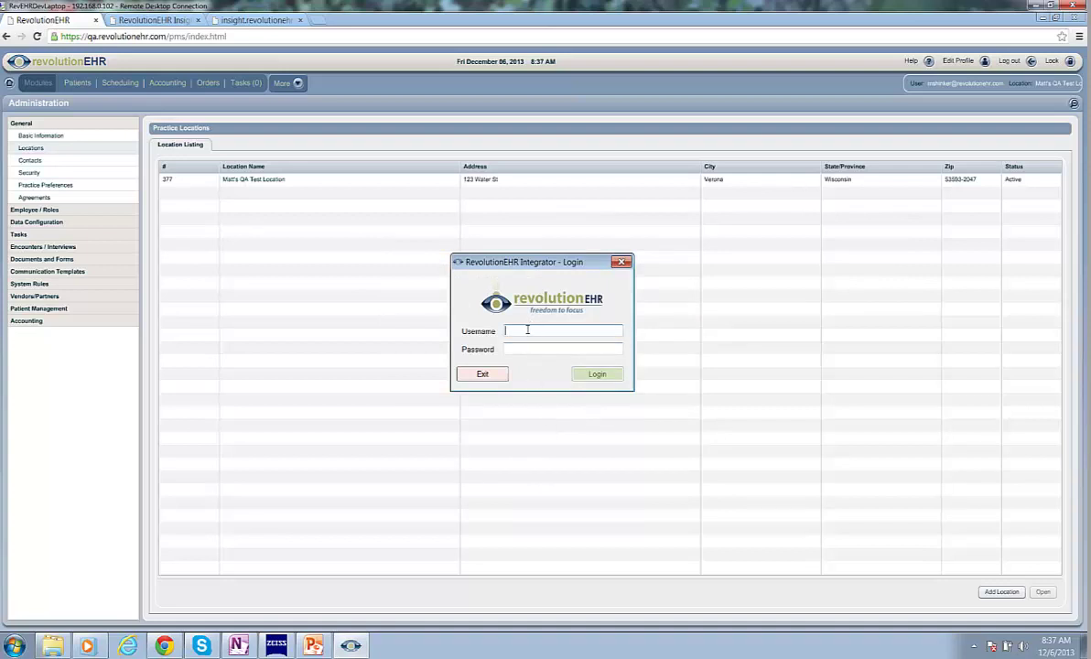
- Log in to RevolutionEHR Integrator with the user's e-mail address and password
{"action": "key", "text": "Tab"}
{"action": "type", "text": "********"}
{"action": "key", "text": "Return"}
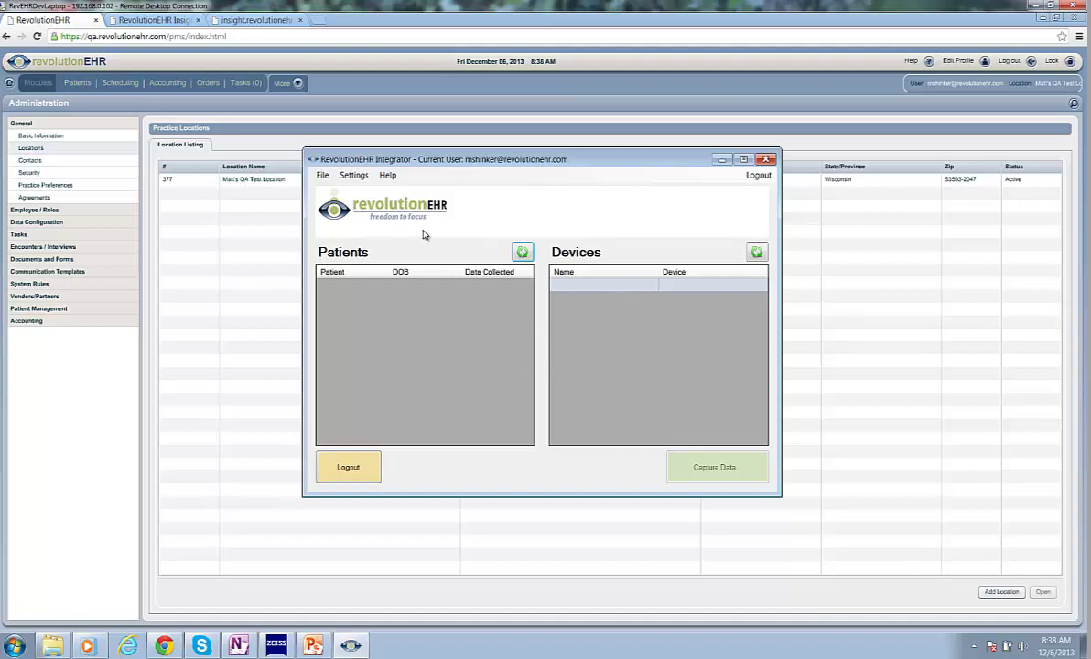
- Begin adding a new device in Settings and choose Zeiss iProfiler as the device type
{"action": "left_click", "coordinate": [353, 176]}
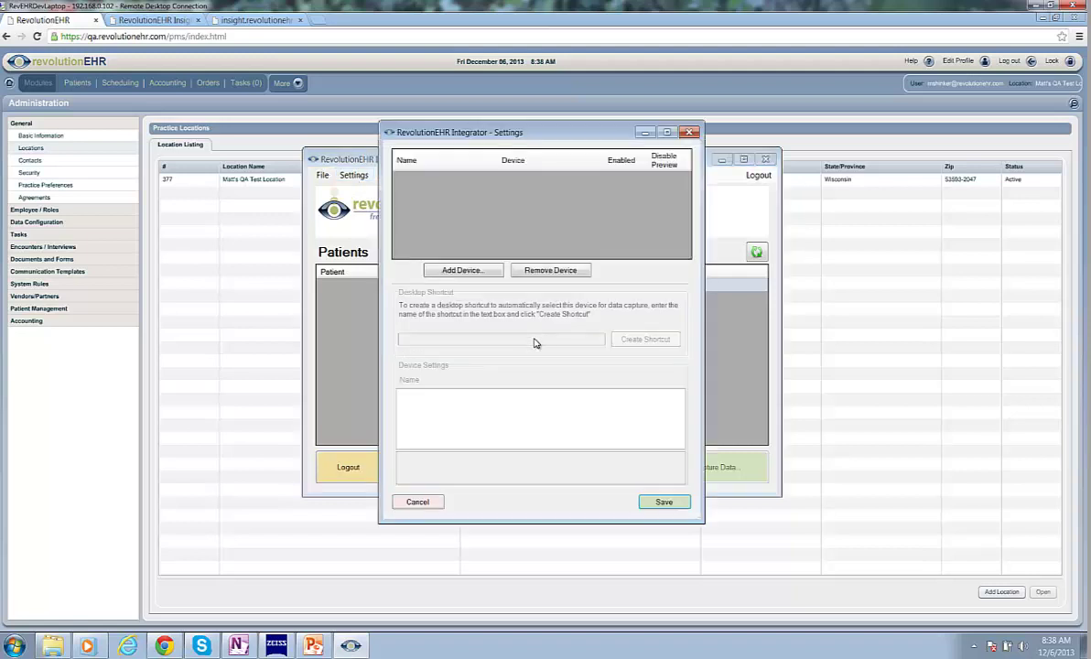
{"action": "left_click", "coordinate": [462, 271]}
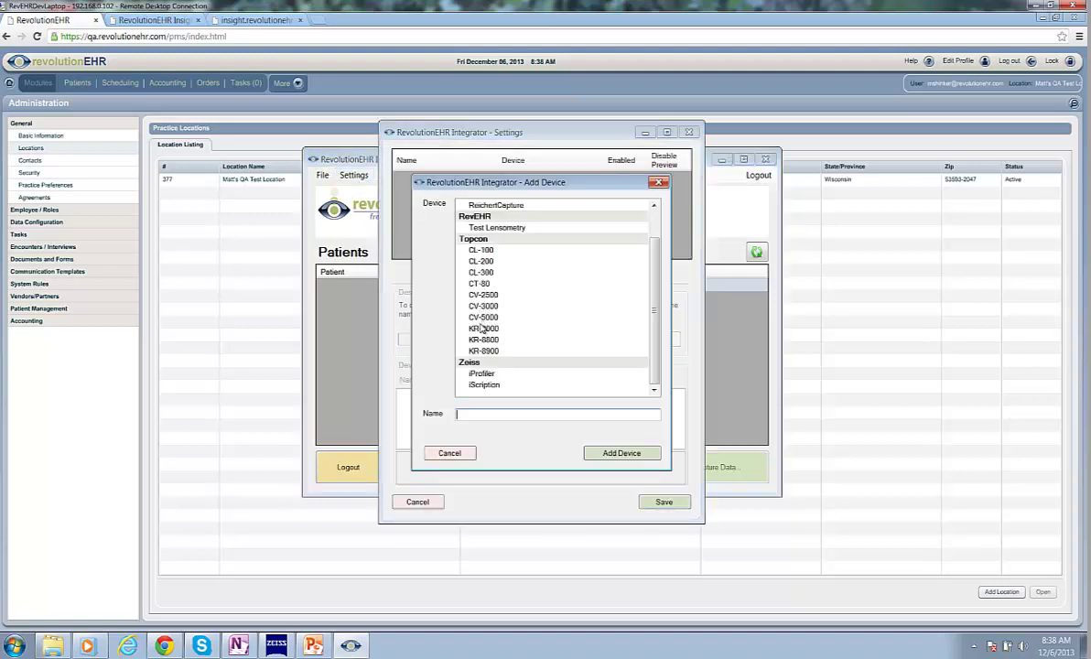
{"action": "left_click", "coordinate": [496, 376]}
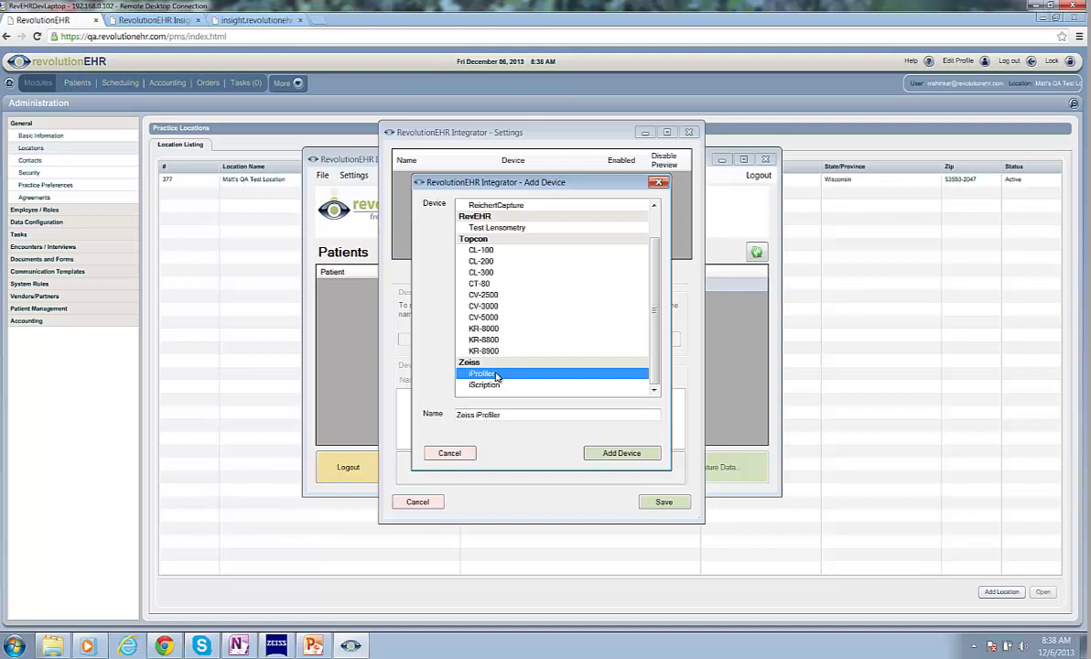
- Add the Zeiss iProfiler device and copy its web-service URL value
{"action": "left_click", "coordinate": [612, 455]}
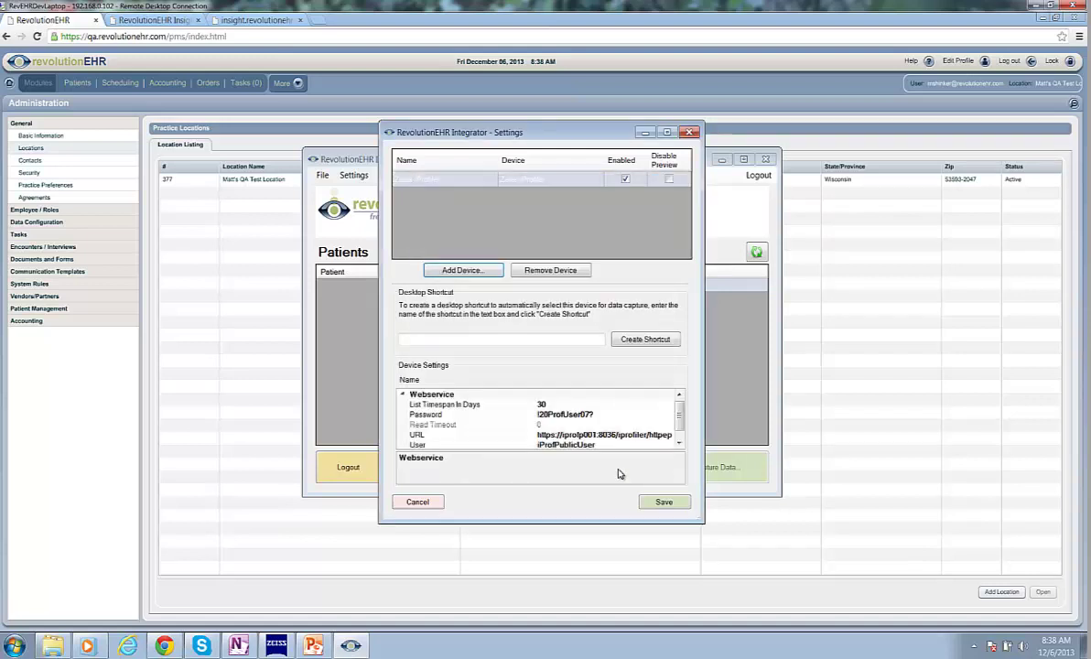
{"action": "scroll", "coordinate": [634, 414], "scroll_direction": "down", "scroll_amount": 1}
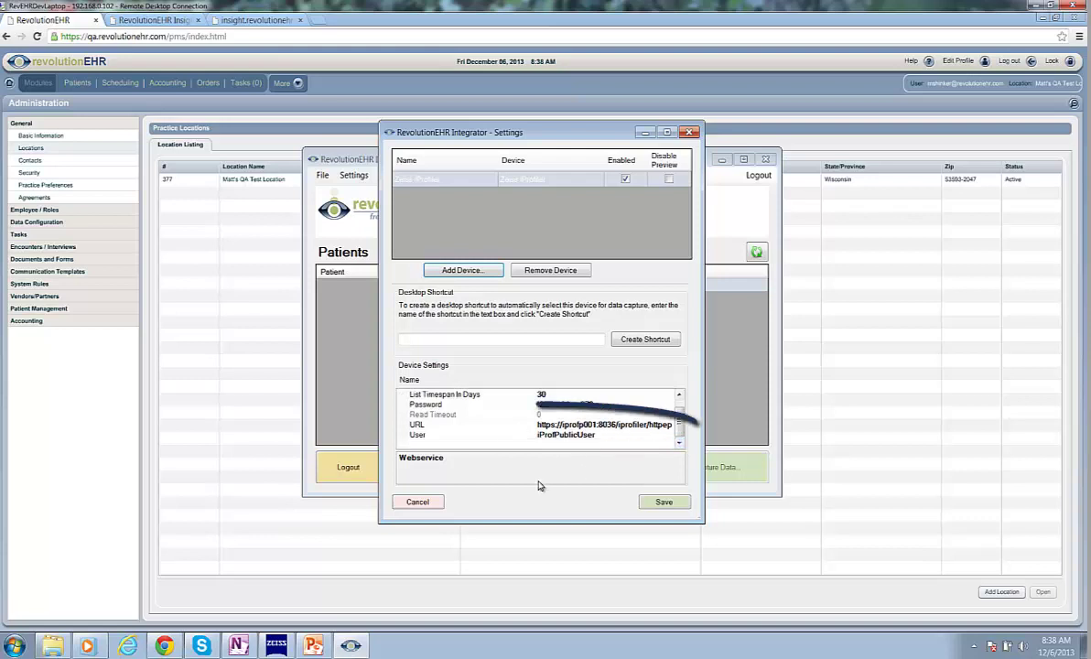
{"action": "left_click", "coordinate": [581, 425]}
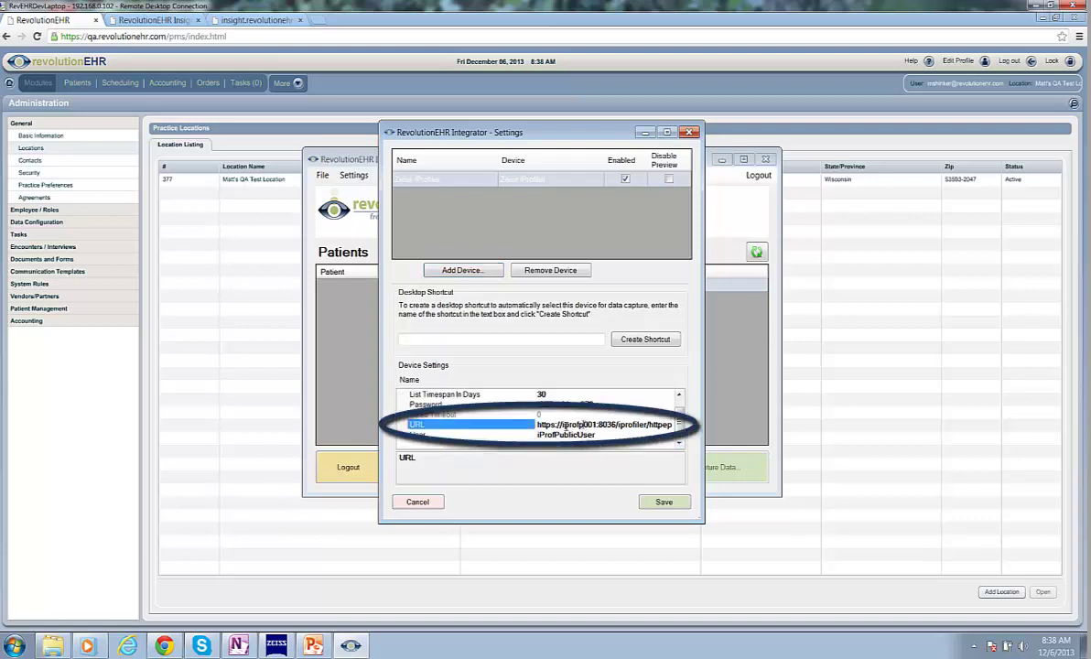
{"action": "left_click_drag", "start_coordinate": [521, 425], "coordinate": [630, 428]}
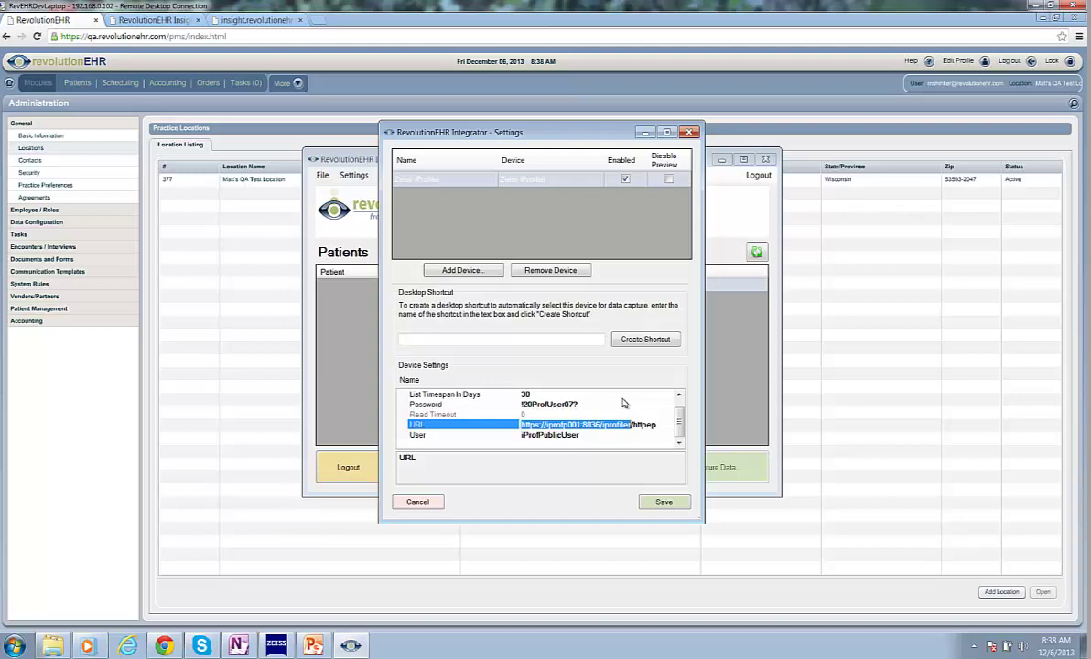
{"action": "key", "text": "ctrl+c"}
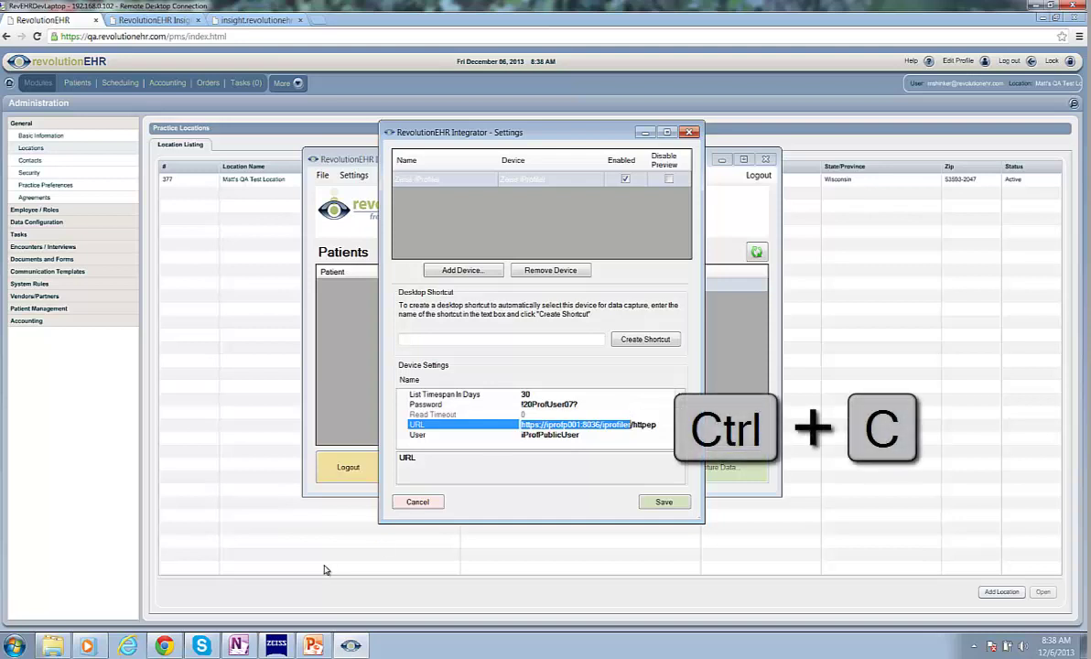
{"action": "left_click", "coordinate": [164, 645]}
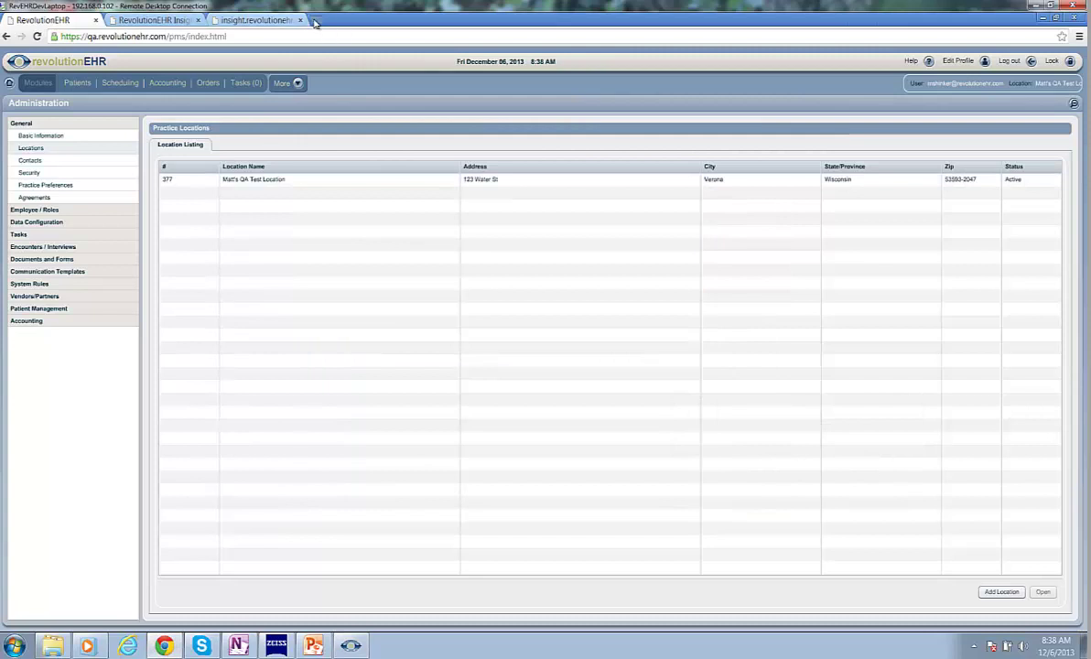
- Load the copied iProfiler service URL with '?wsdl' appended in a new Chrome tab
{"action": "left_click", "coordinate": [318, 19]}
{"action": "key", "text": "ctrl+v"}
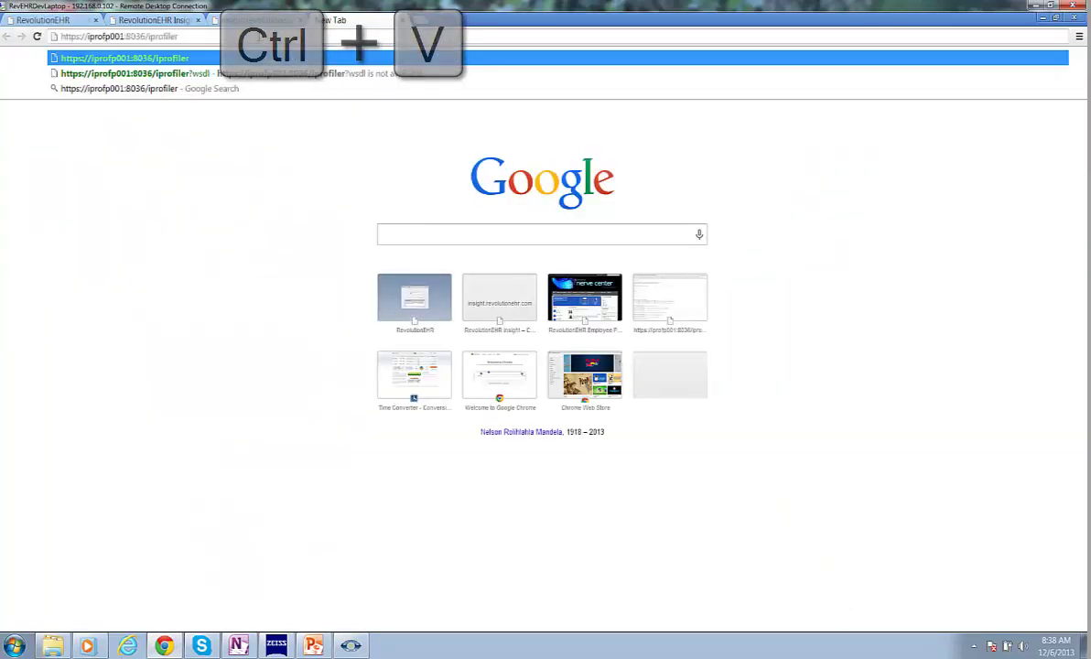
{"action": "type", "text": "?wsdl"}
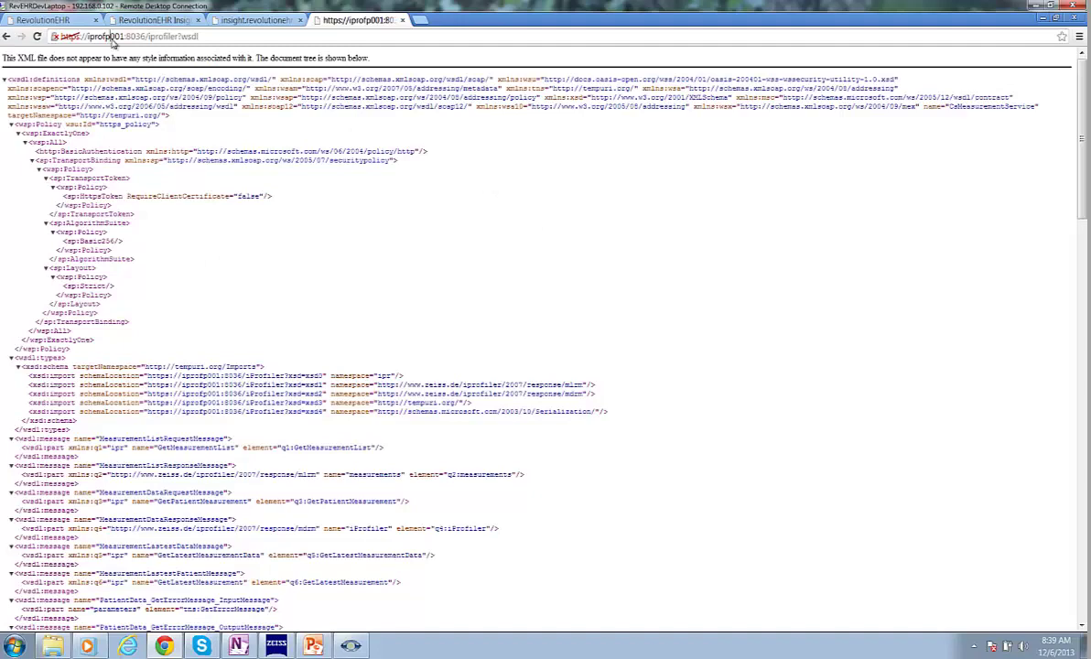
{"action": "left_click", "coordinate": [92, 37]}
{"action": "left_click", "coordinate": [89, 37]}
- Check the server name iprofp001 and i.Scription's settings, then save the Integrator device settings
{"action": "left_click_drag", "start_coordinate": [107, 35], "coordinate": [122, 37]}
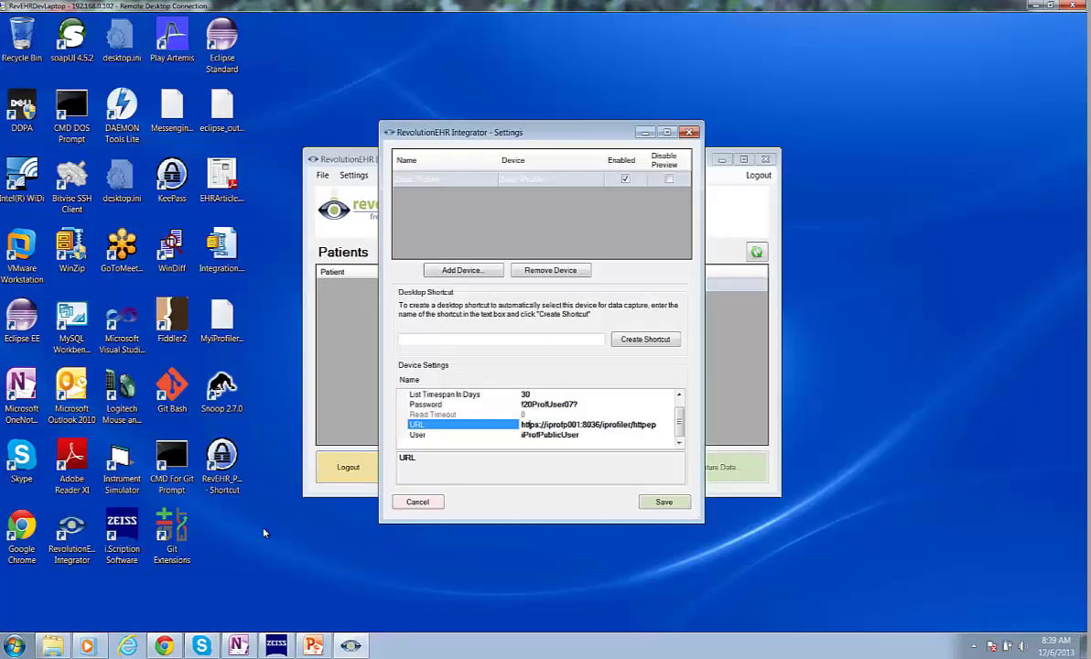
{"action": "double_click", "coordinate": [126, 536]}
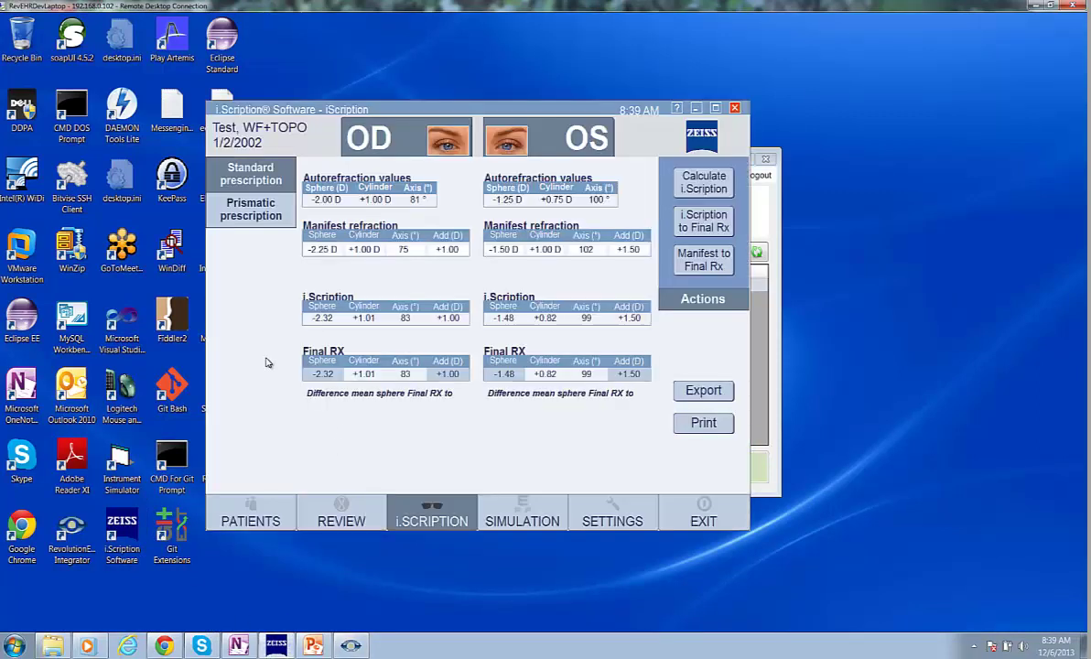
{"action": "left_click", "coordinate": [604, 518]}
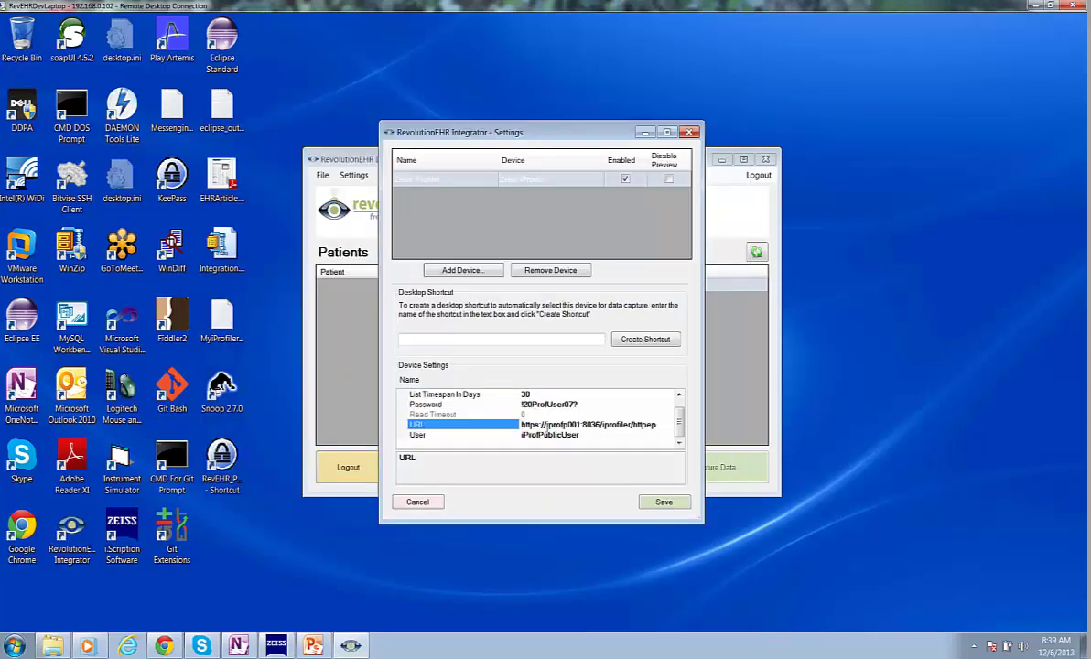
{"action": "left_click", "coordinate": [664, 502]}
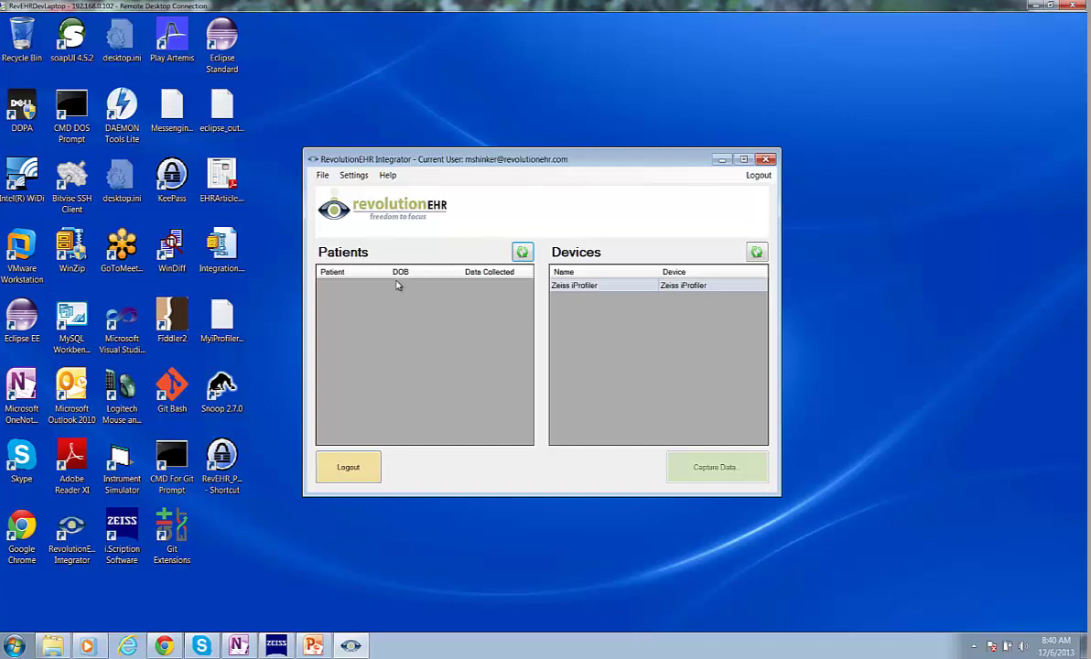
- Add a Zeiss iScription device in the Integrator settings
{"action": "left_click", "coordinate": [353, 176]}
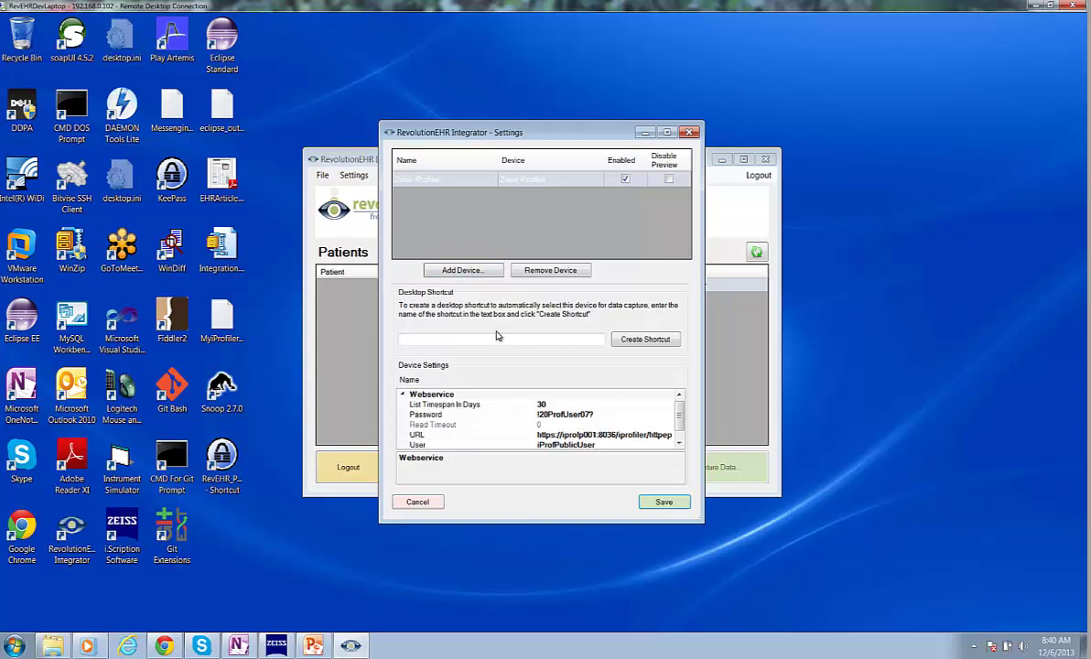
{"action": "left_click", "coordinate": [455, 270]}
{"action": "left_click", "coordinate": [485, 385]}
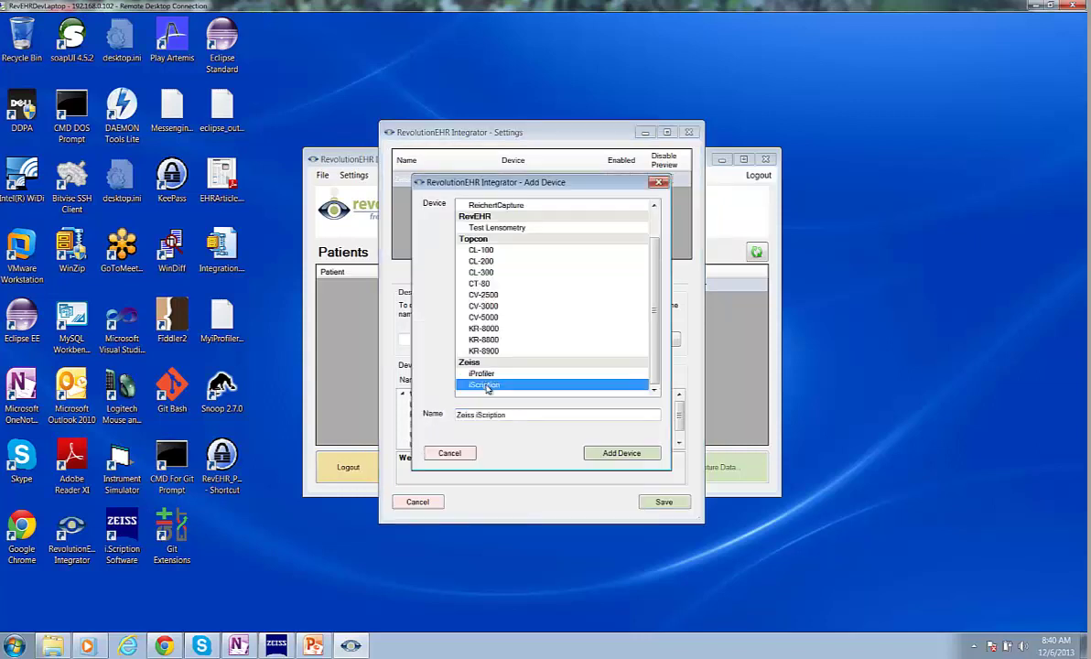
{"action": "left_click", "coordinate": [614, 453]}
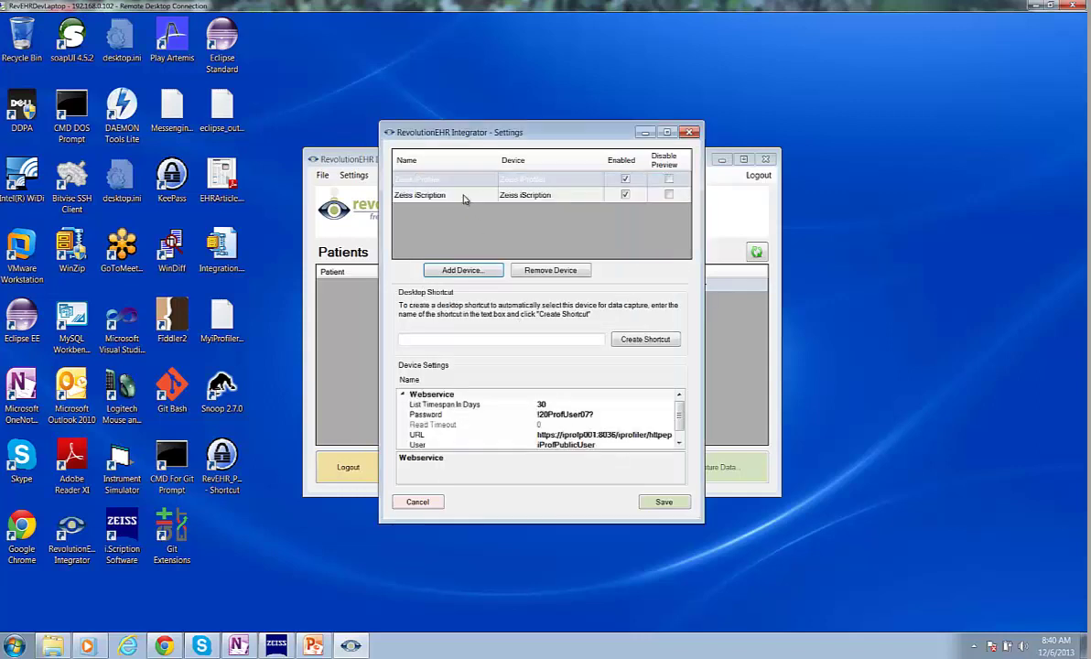
- Check that the device path C:\ProgramData\pontus\PMS_Export matches i.Scription's export directory, and copy it
{"action": "left_click", "coordinate": [463, 197]}
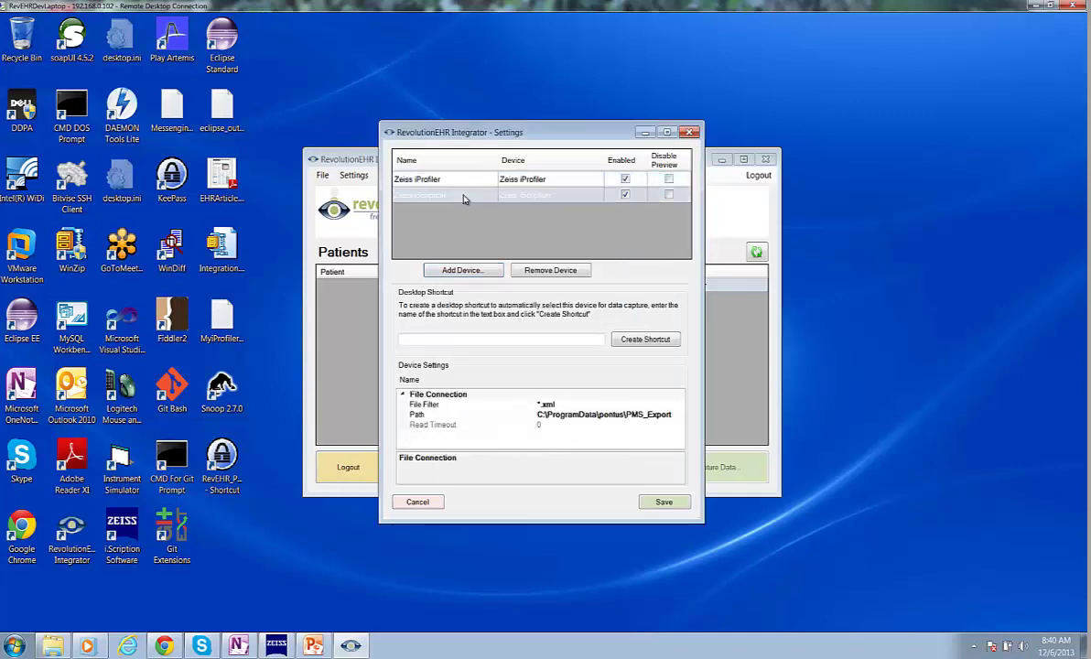
{"action": "left_click", "coordinate": [599, 415]}
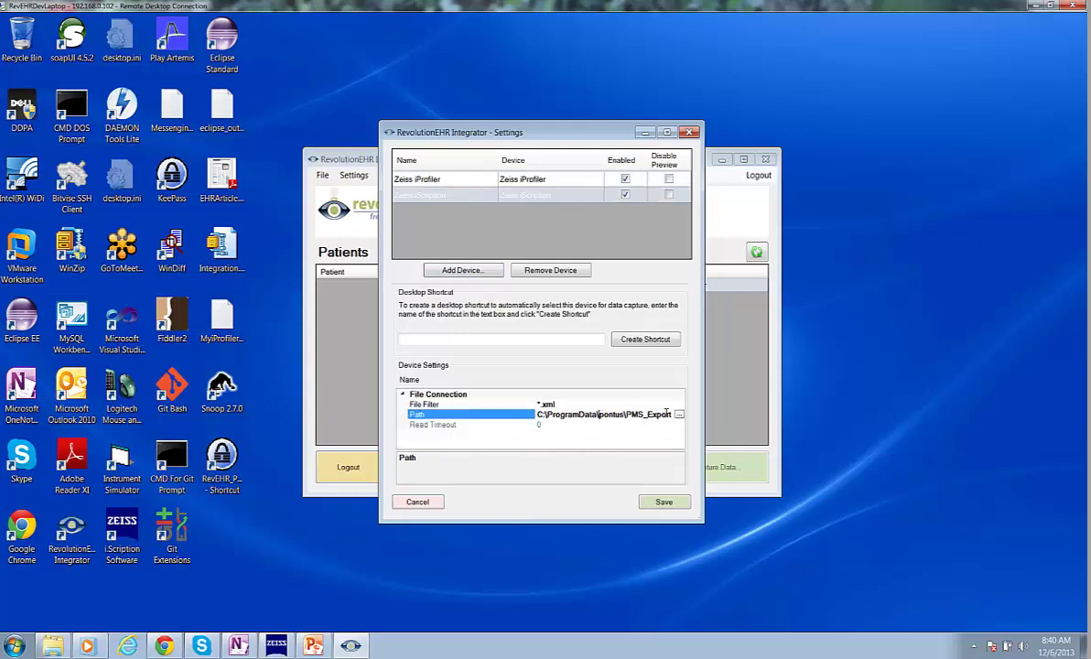
{"action": "left_click_drag", "start_coordinate": [675, 415], "coordinate": [536, 424]}
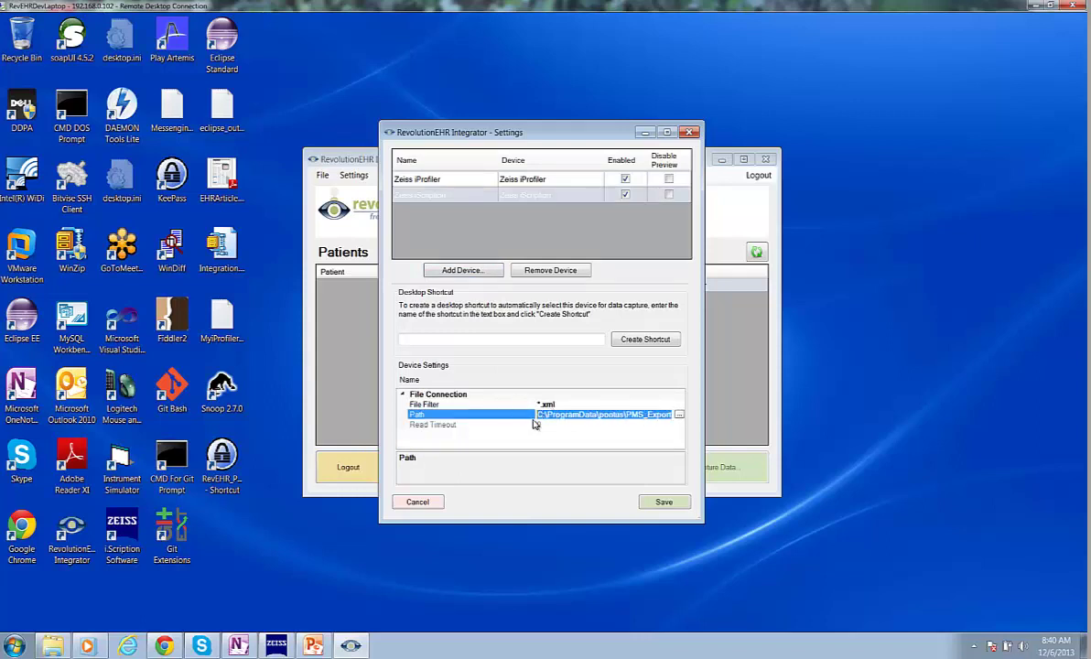
{"action": "left_click", "coordinate": [276, 645]}
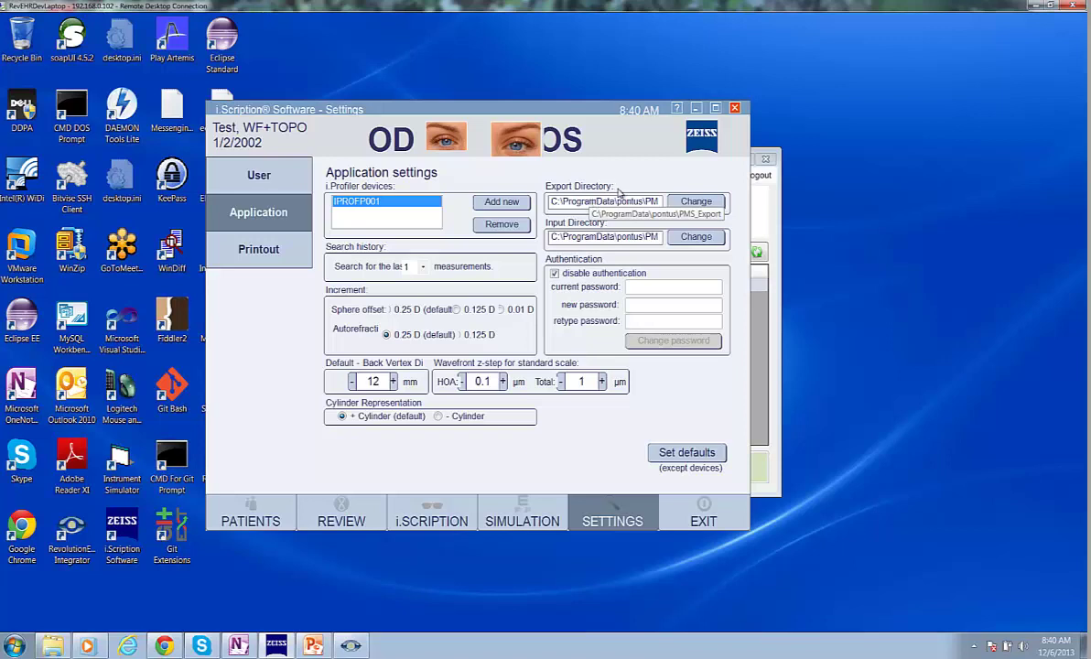
{"action": "left_click", "coordinate": [696, 108]}
{"action": "key", "text": "ctrl+c"}
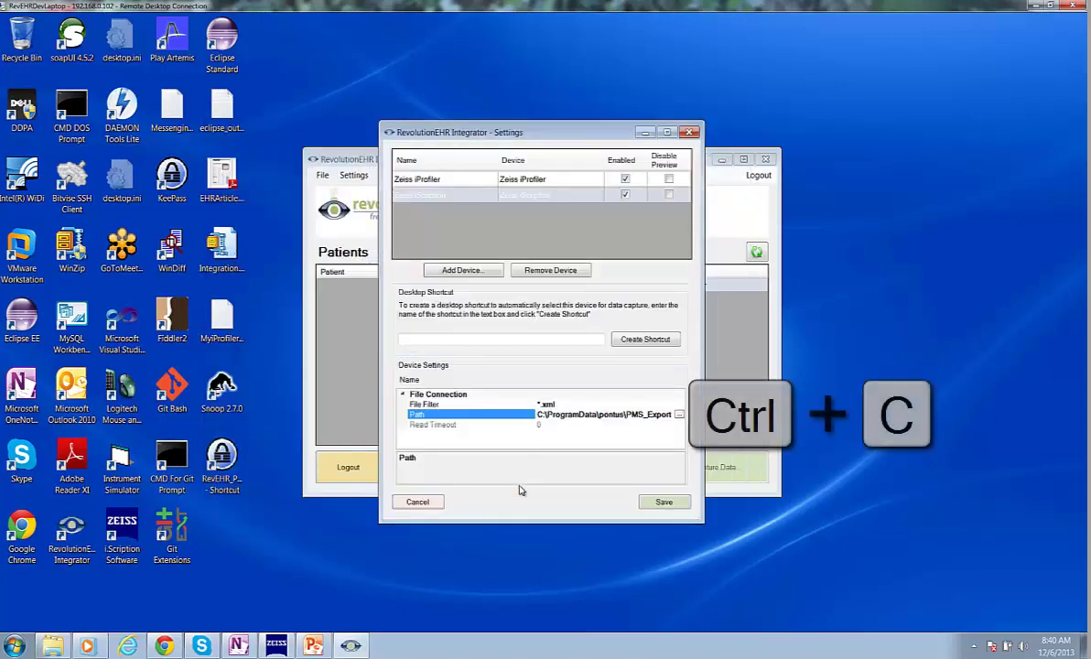
- Go to the copied C:\ProgramData\pontus\PMS_Export folder in Windows Explorer
{"action": "key", "text": "Tab"}
{"action": "key", "text": "ctrl+c"}
{"action": "left_click", "coordinate": [51, 647]}
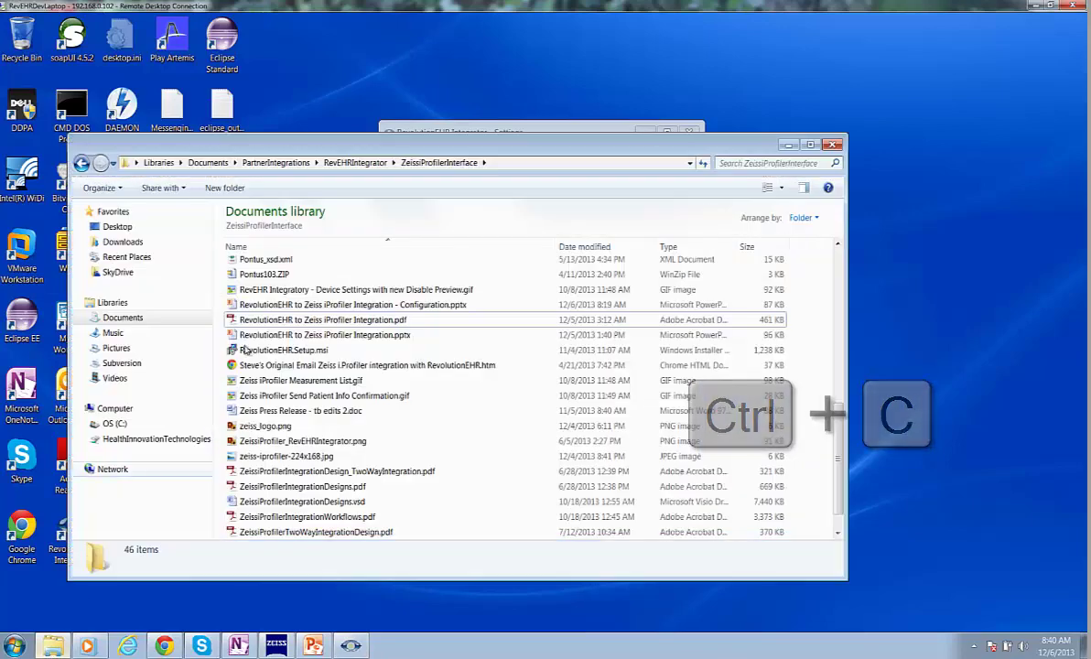
{"action": "left_click", "coordinate": [502, 164]}
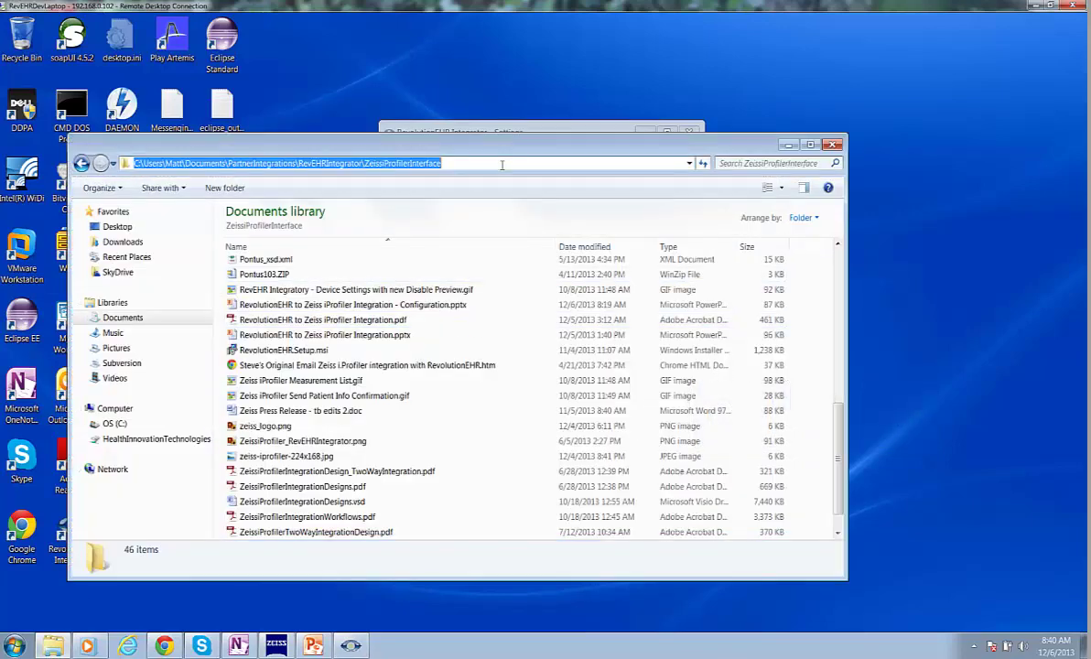
{"action": "key", "text": "ctrl+v"}
{"action": "key", "text": "Return"}
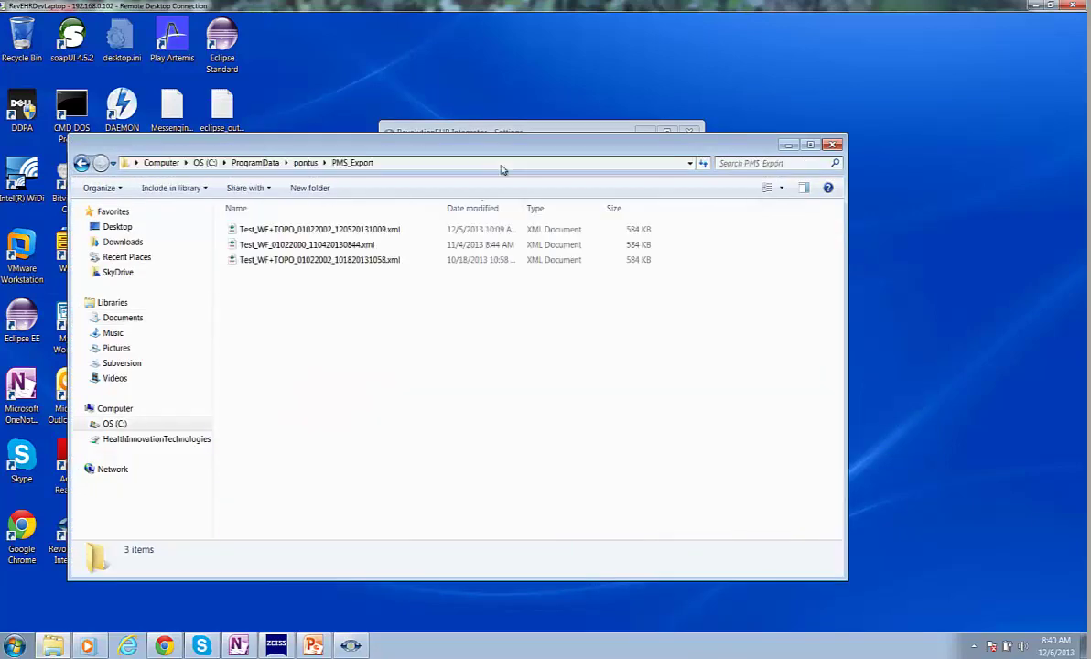
- Review the three test XML exports, then save the Integrator settings with both Zeiss devices
{"action": "left_click", "coordinate": [302, 230]}
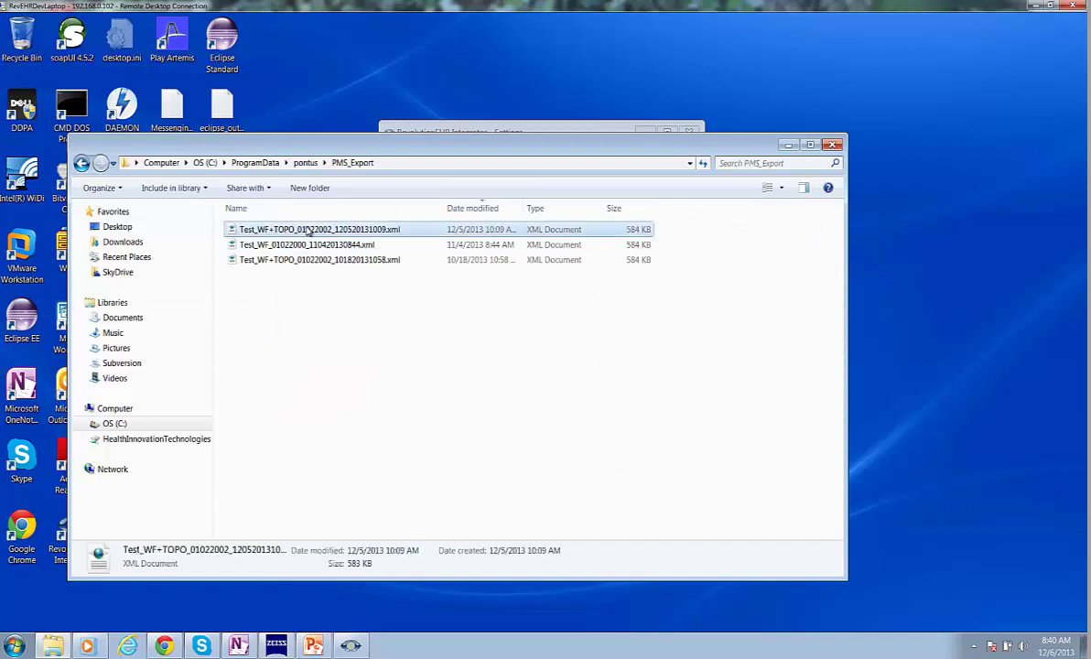
{"action": "left_click", "coordinate": [304, 245]}
{"action": "left_click", "coordinate": [293, 260]}
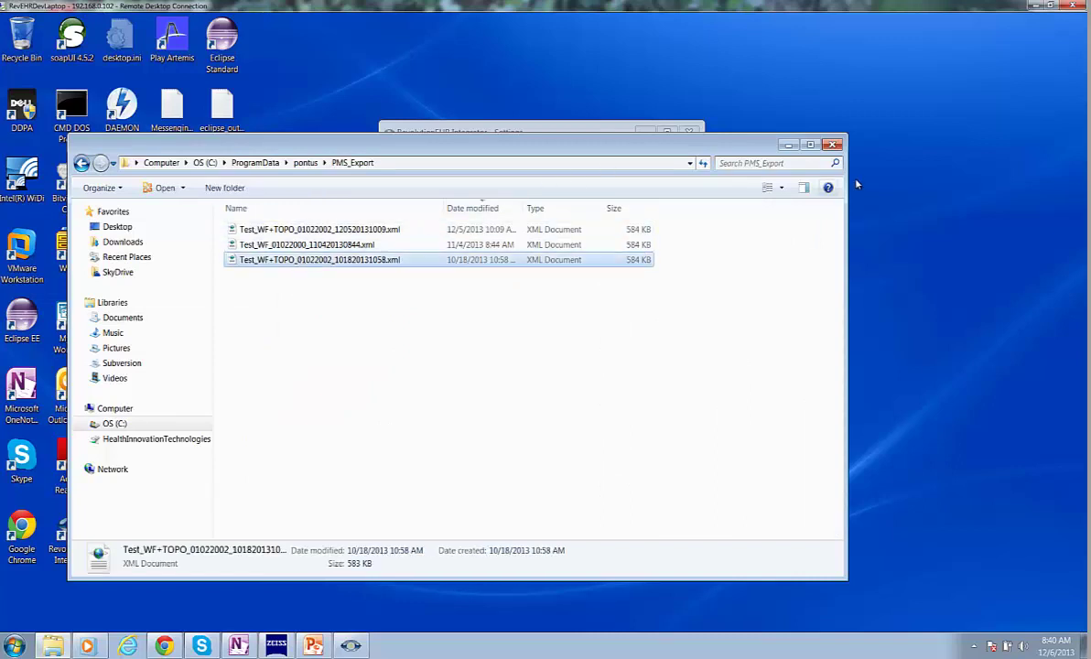
{"action": "left_click", "coordinate": [789, 145]}
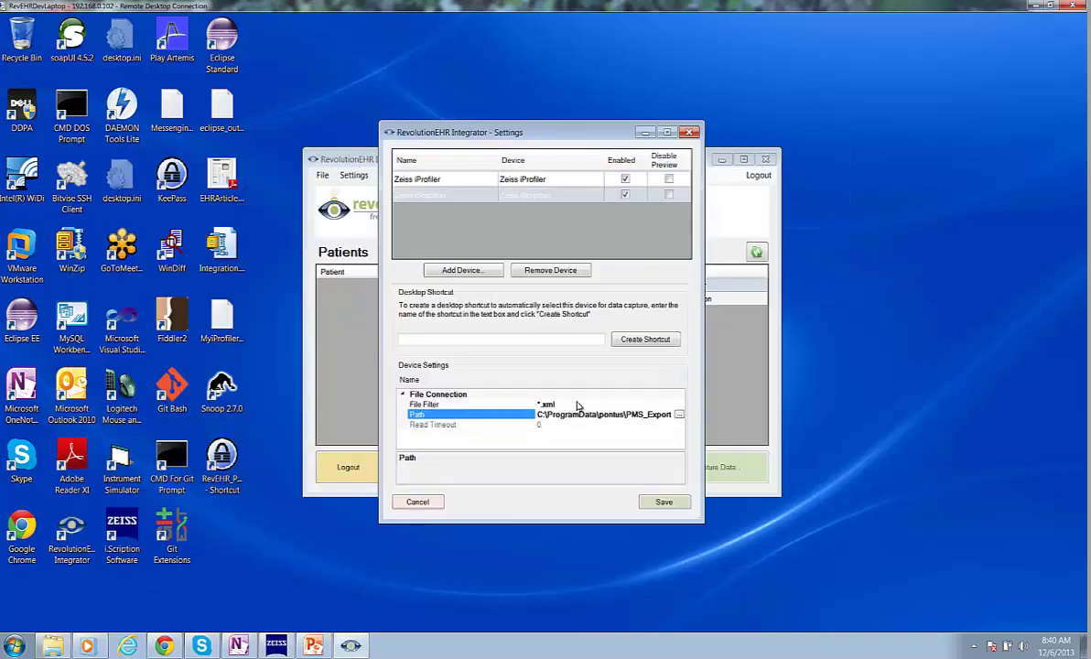
{"action": "left_click", "coordinate": [663, 503]}
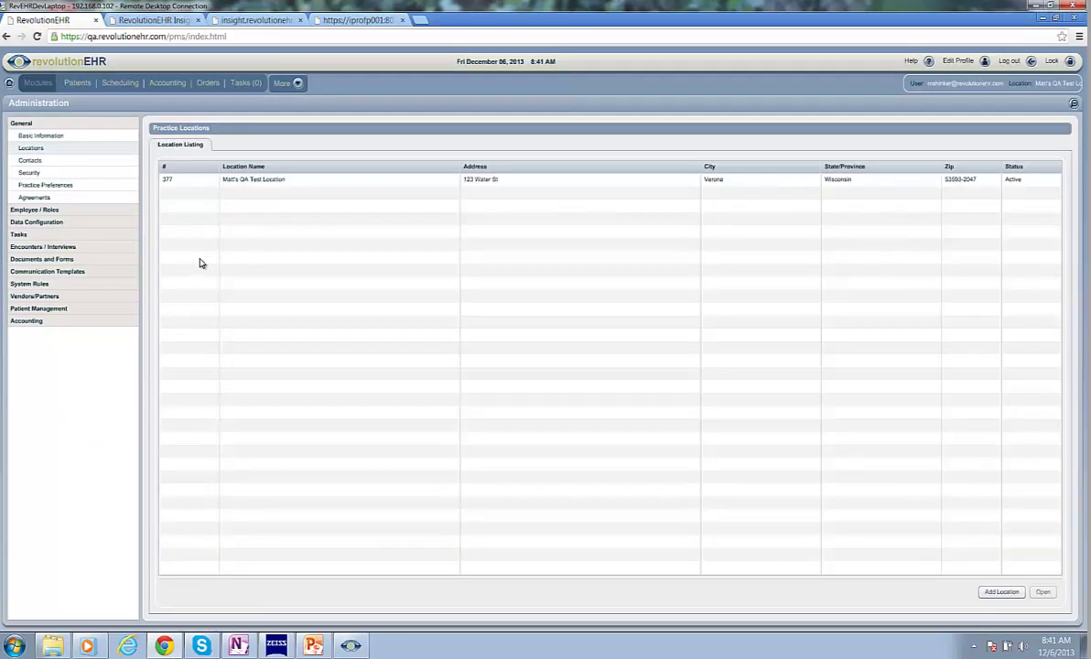
- Search Quick Search for last name 'test' and open the Test, WF+TOPO patient record
{"action": "left_click", "coordinate": [1073, 104]}
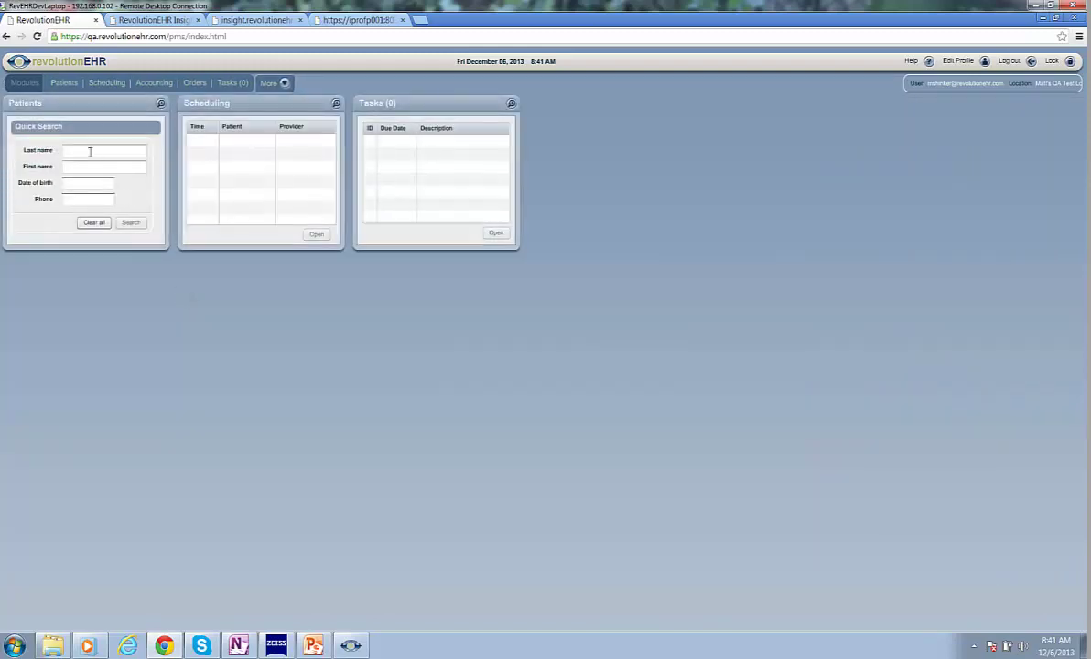
{"action": "left_click", "coordinate": [89, 152]}
{"action": "type", "text": "test"}
{"action": "left_click", "coordinate": [131, 224]}
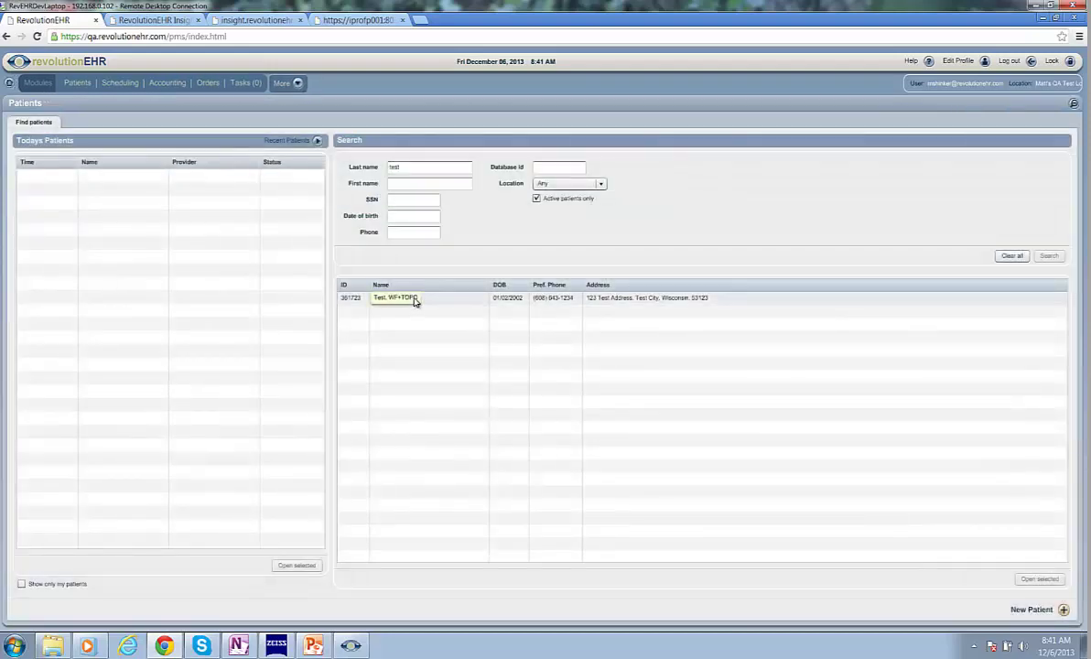
{"action": "left_click", "coordinate": [415, 299]}
{"action": "double_click", "coordinate": [413, 297]}
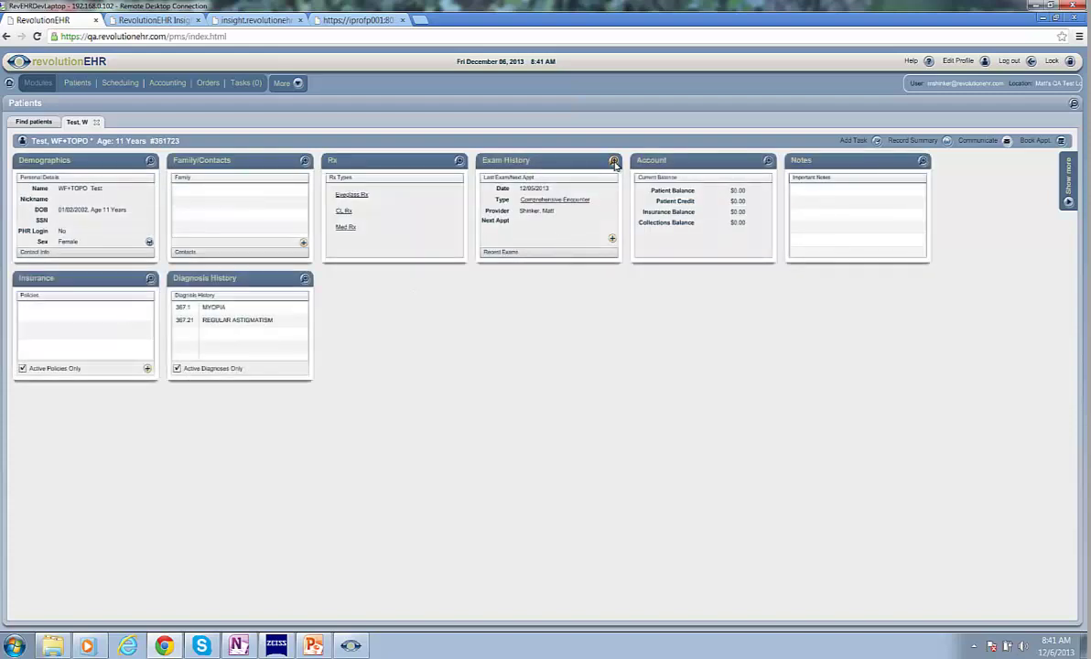
- Cancel the in-progress encounter 1724 from the full exam history with reason 'testing only'
{"action": "left_click", "coordinate": [615, 162]}
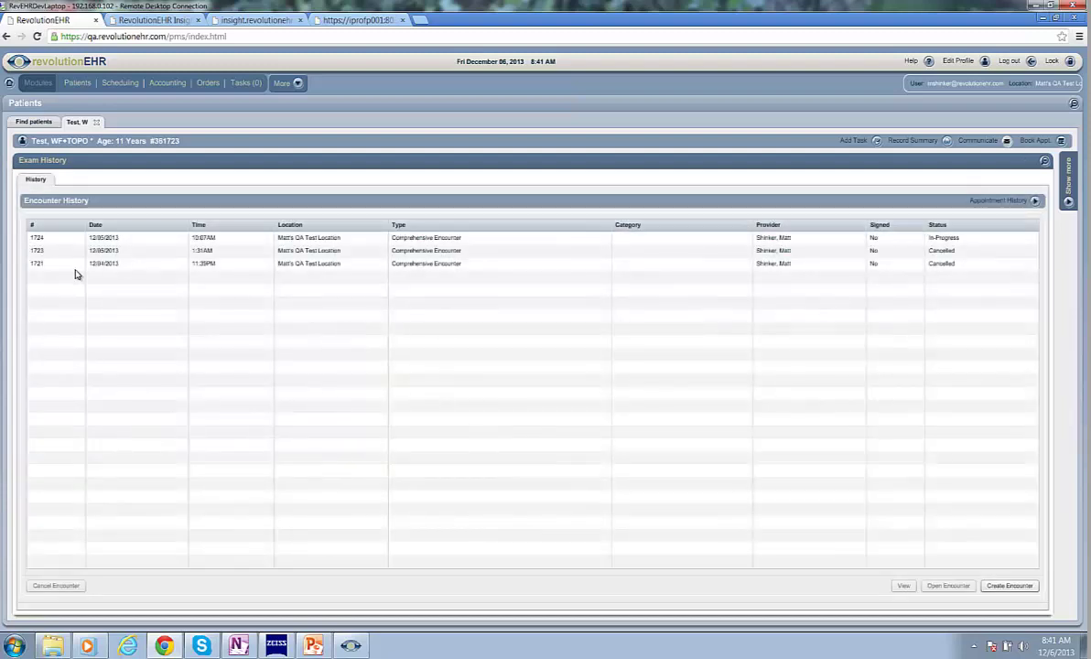
{"action": "left_click", "coordinate": [44, 240]}
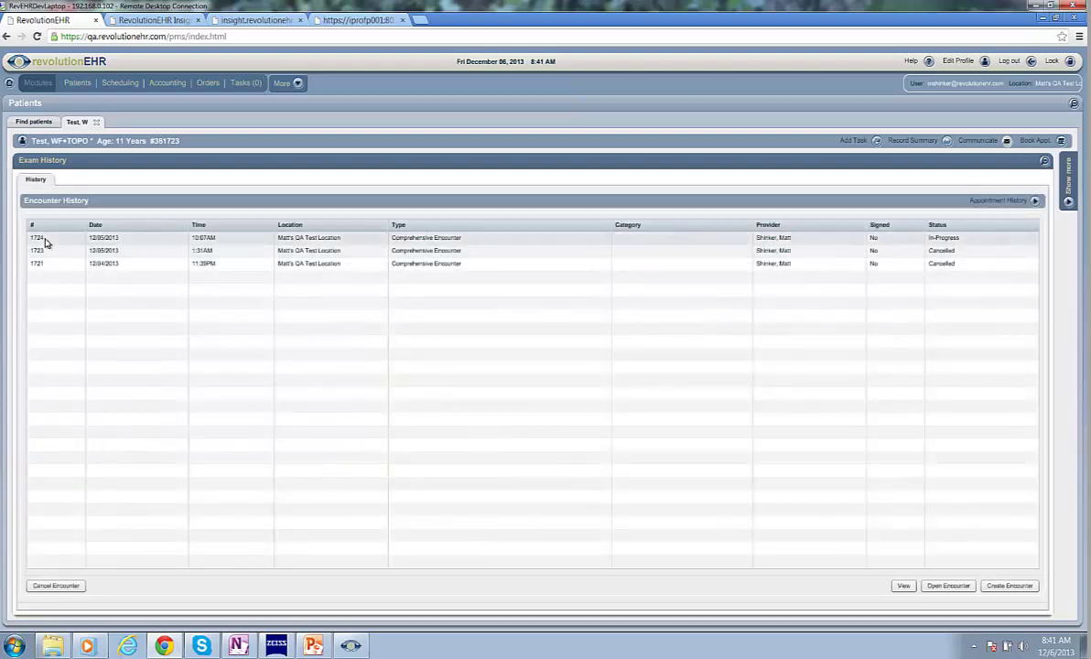
{"action": "left_click", "coordinate": [46, 586]}
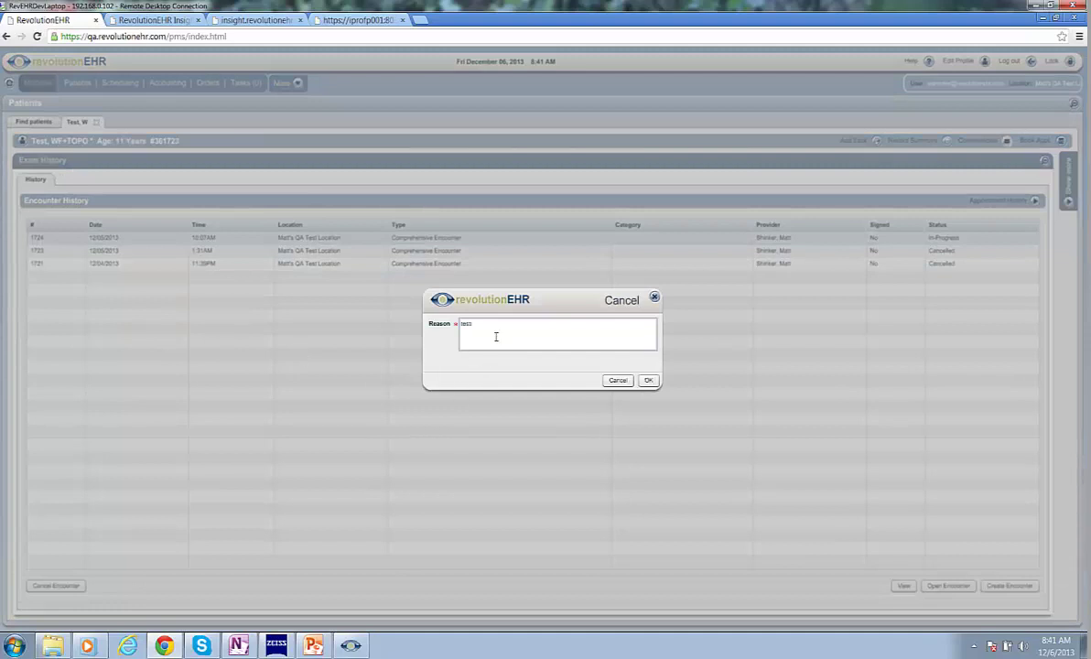
{"action": "left_click", "coordinate": [649, 380]}
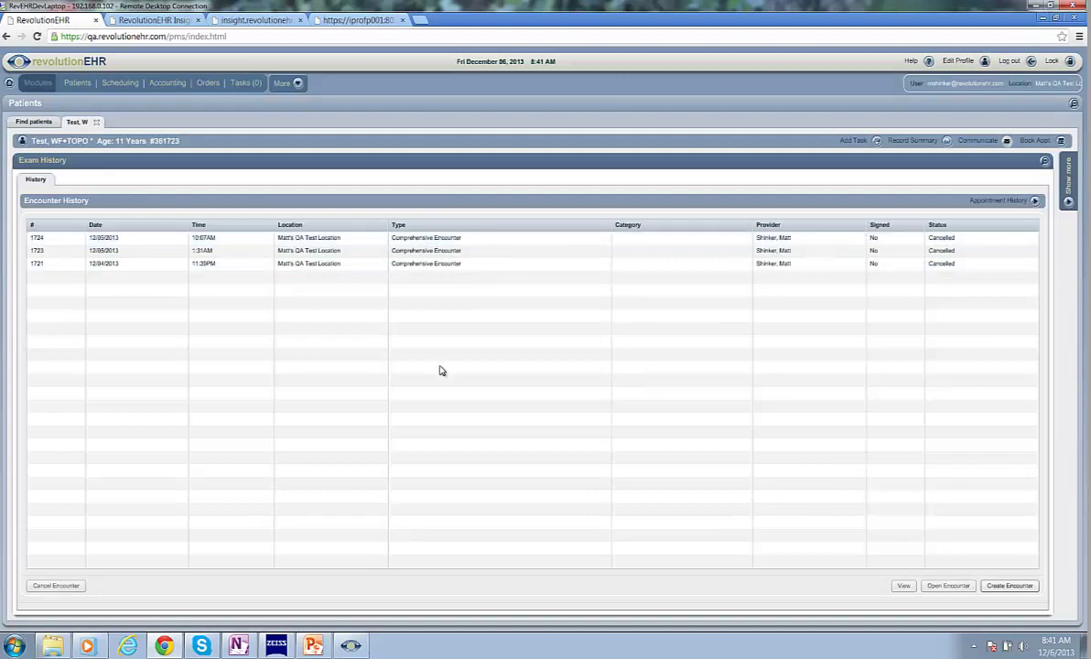
- Create a Comprehensive Encounter for the test patient, keeping the auto-filled date 12/06/2013
{"action": "left_click", "coordinate": [1010, 586]}
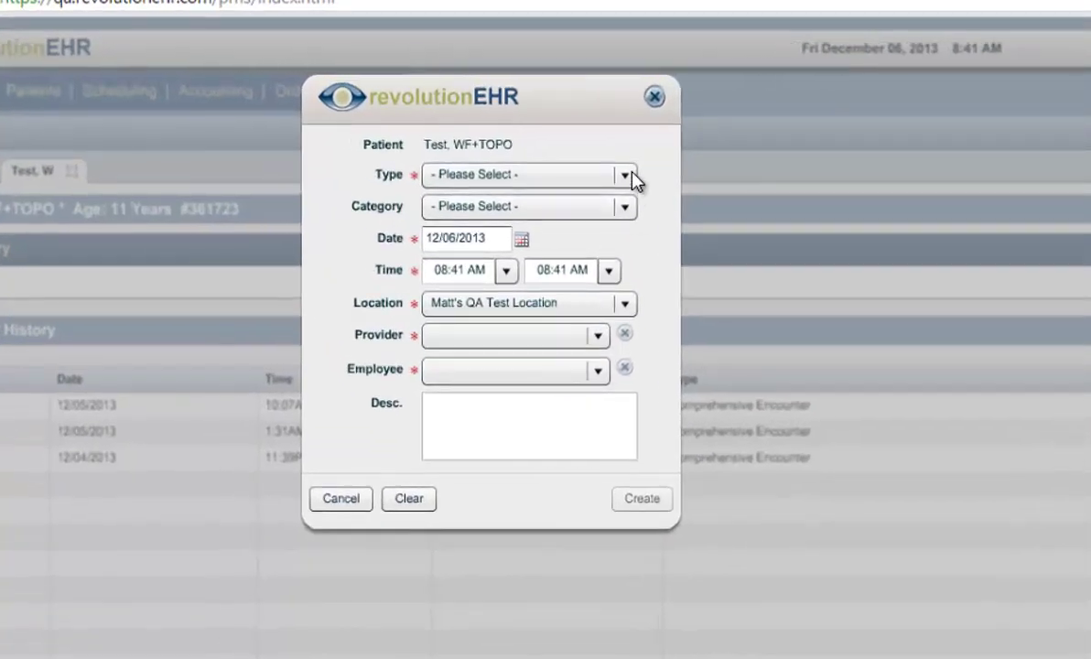
{"action": "left_click", "coordinate": [632, 173]}
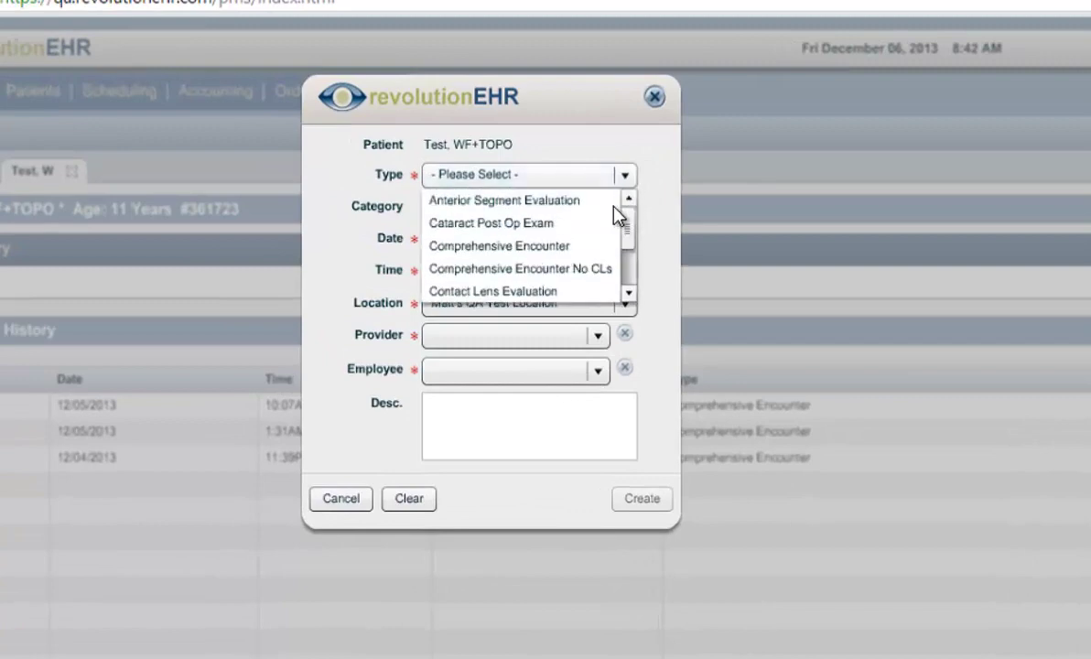
{"action": "left_click", "coordinate": [586, 251]}
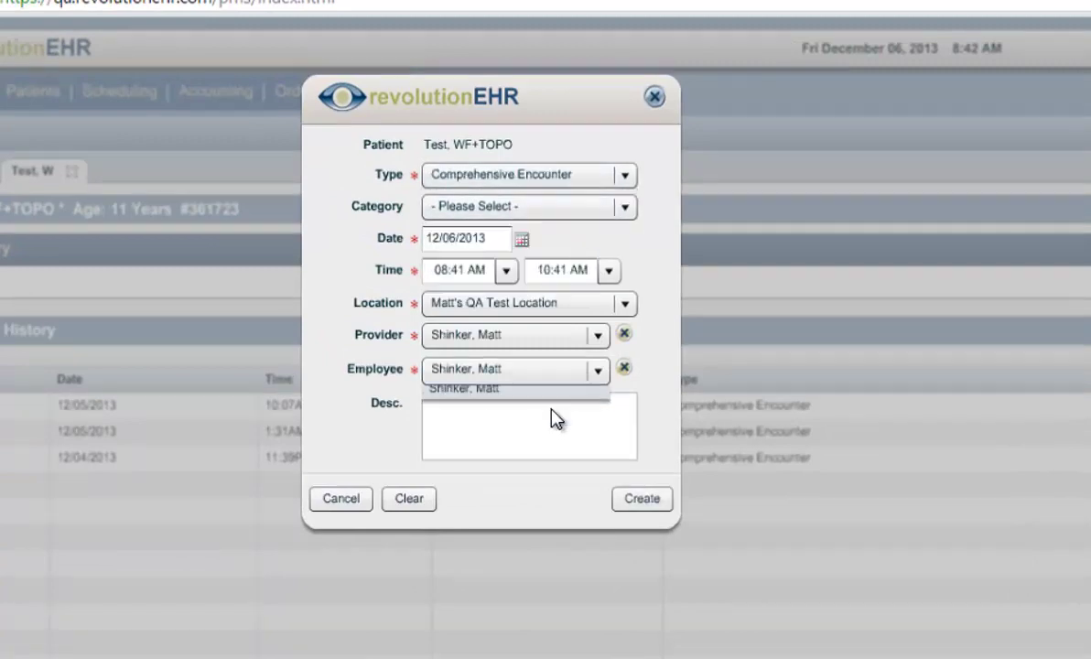
{"action": "left_click", "coordinate": [553, 408]}
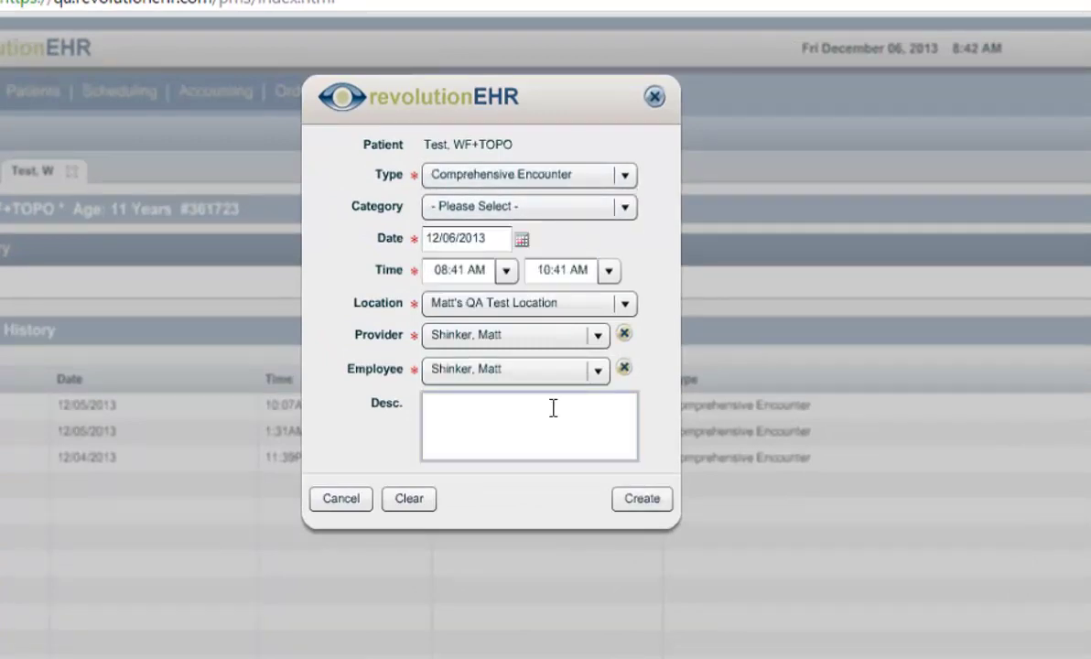
{"action": "left_click", "coordinate": [643, 502]}
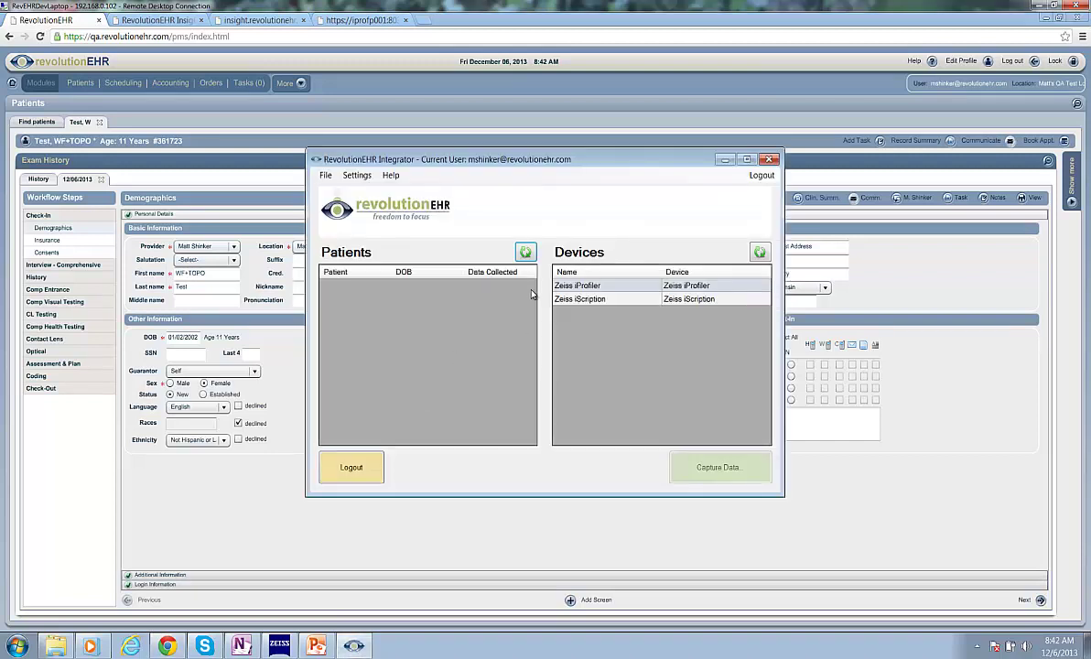
- Refresh the patient list and send the test patient's info to the Zeiss iProfiler, receiving record ID 85
{"action": "left_click", "coordinate": [525, 252]}
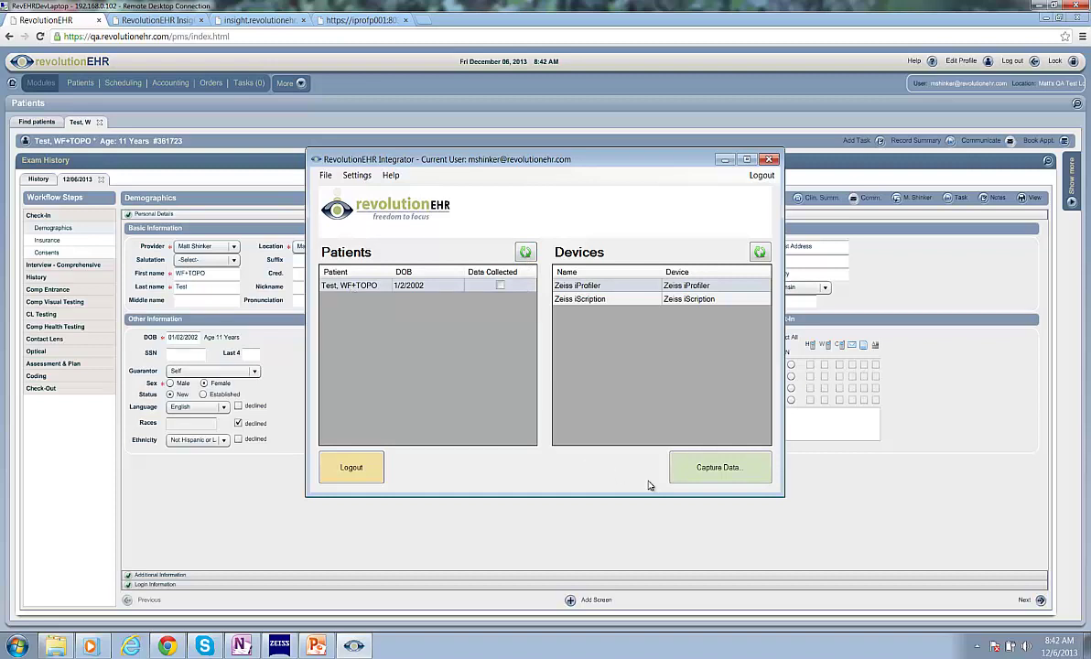
{"action": "left_click", "coordinate": [701, 471]}
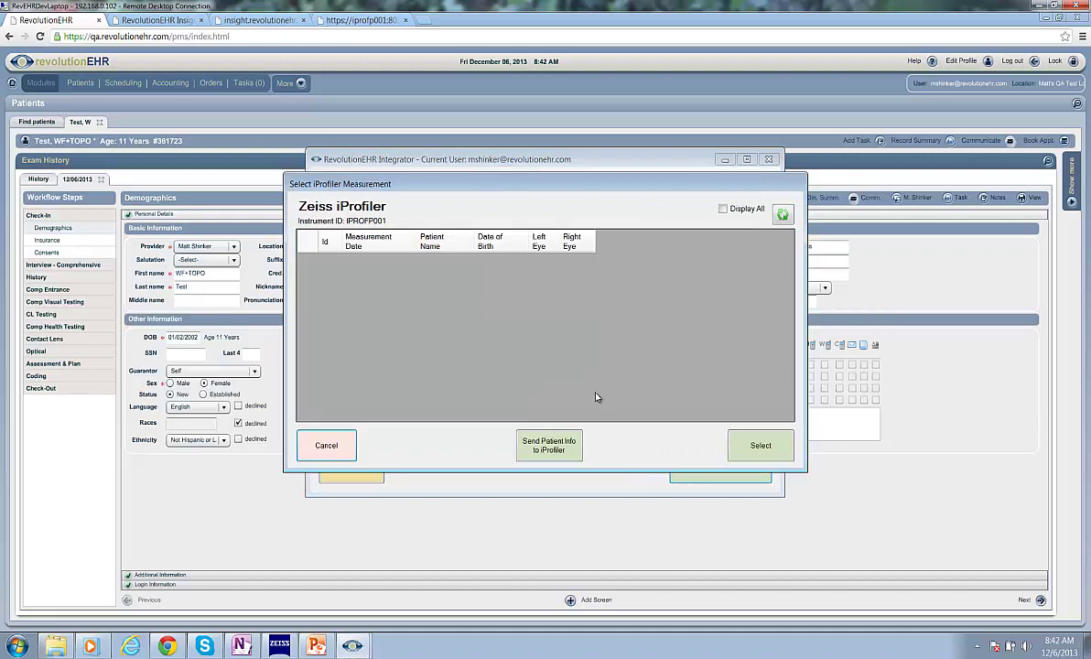
{"action": "left_click", "coordinate": [553, 446]}
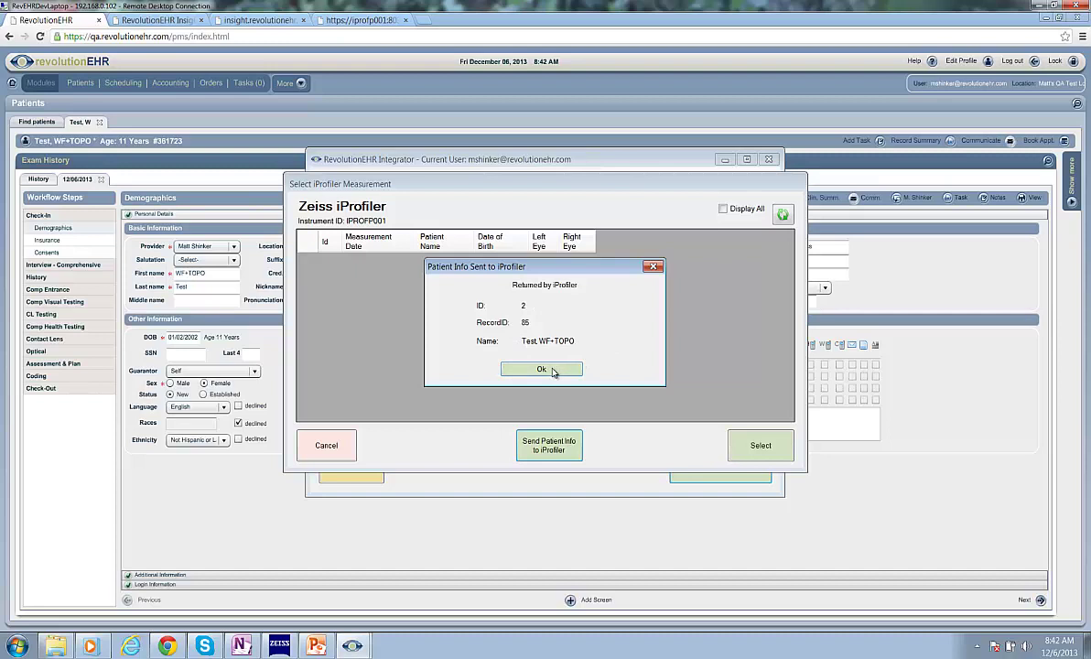
{"action": "left_click", "coordinate": [550, 371]}
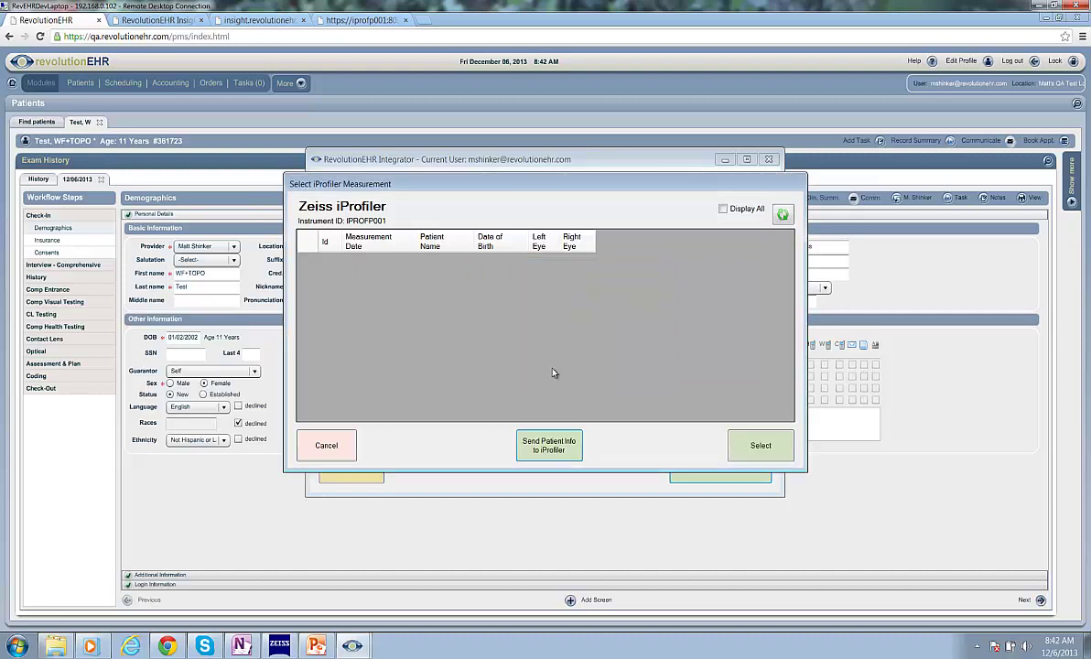
{"action": "left_click", "coordinate": [336, 446]}
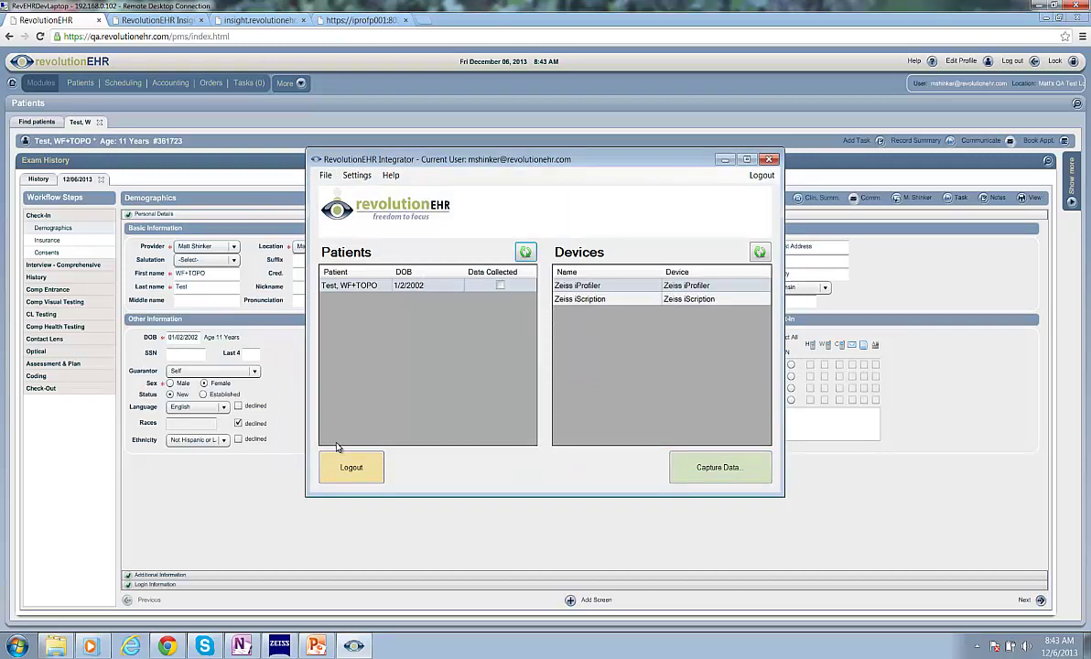
- Preview a Zeiss iScription capture's XML file list without capturing, then log out and close the integrator
{"action": "left_click", "coordinate": [631, 301]}
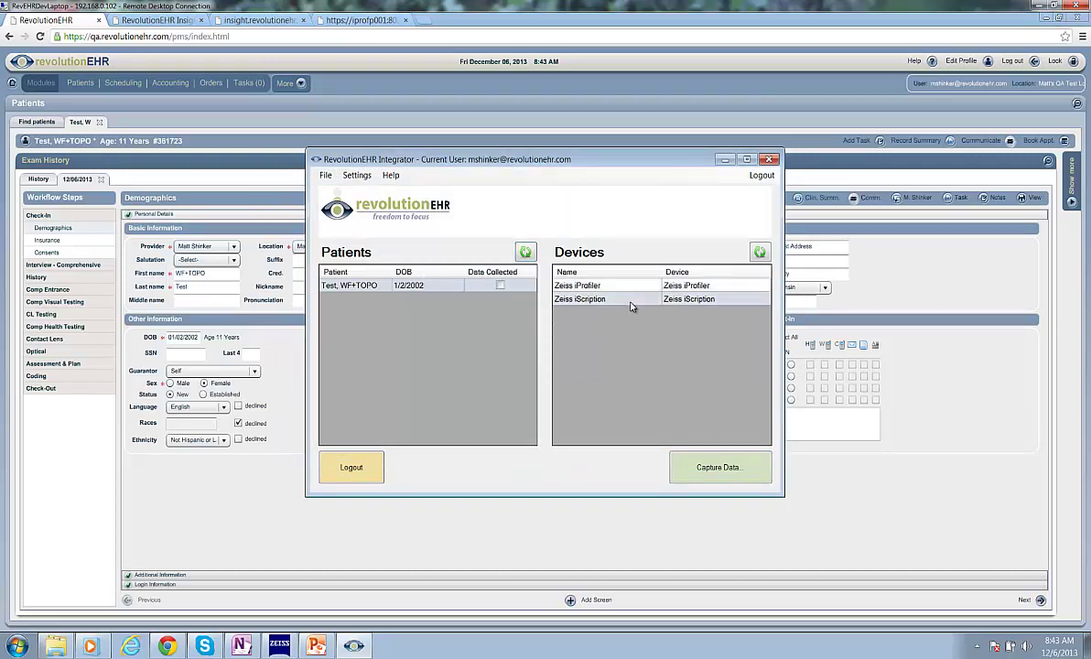
{"action": "left_click", "coordinate": [706, 466]}
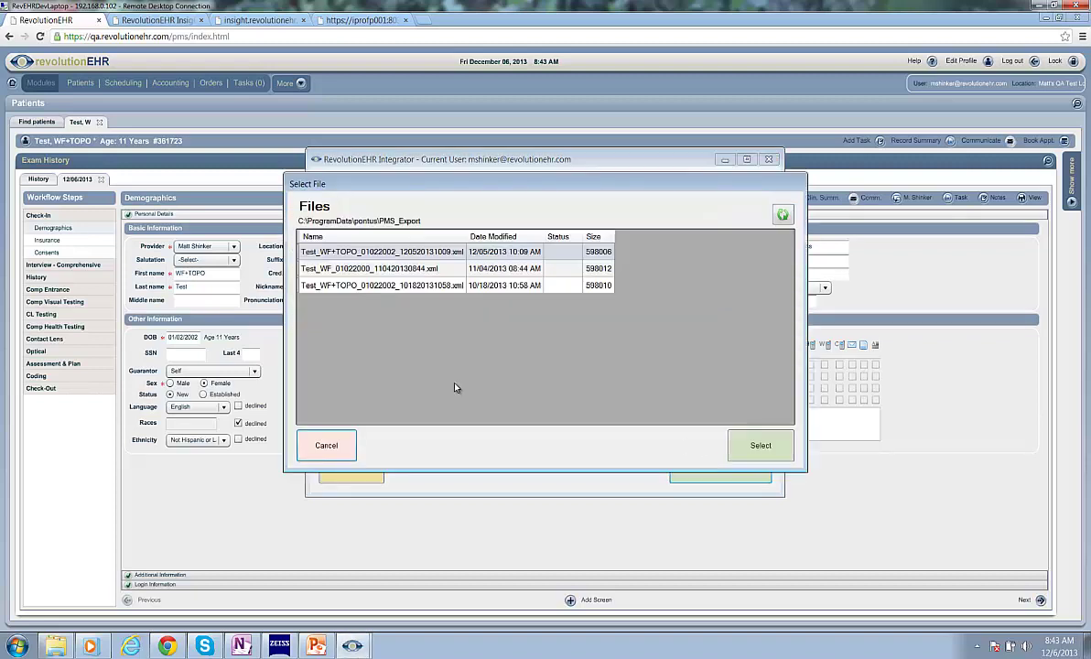
{"action": "left_click", "coordinate": [417, 271]}
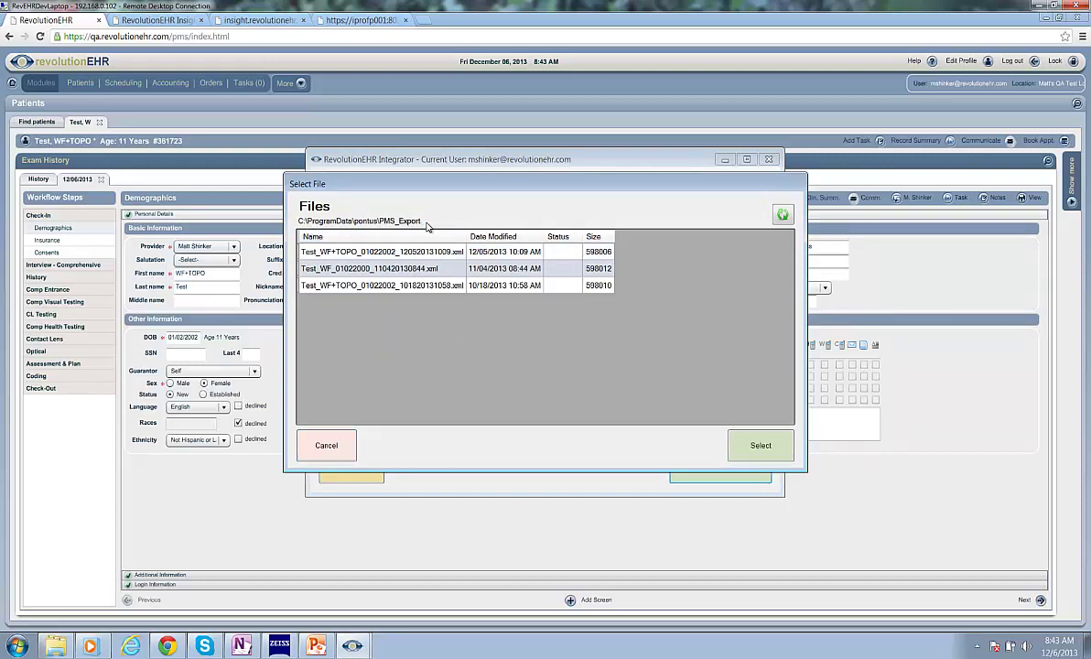
{"action": "left_click", "coordinate": [334, 448]}
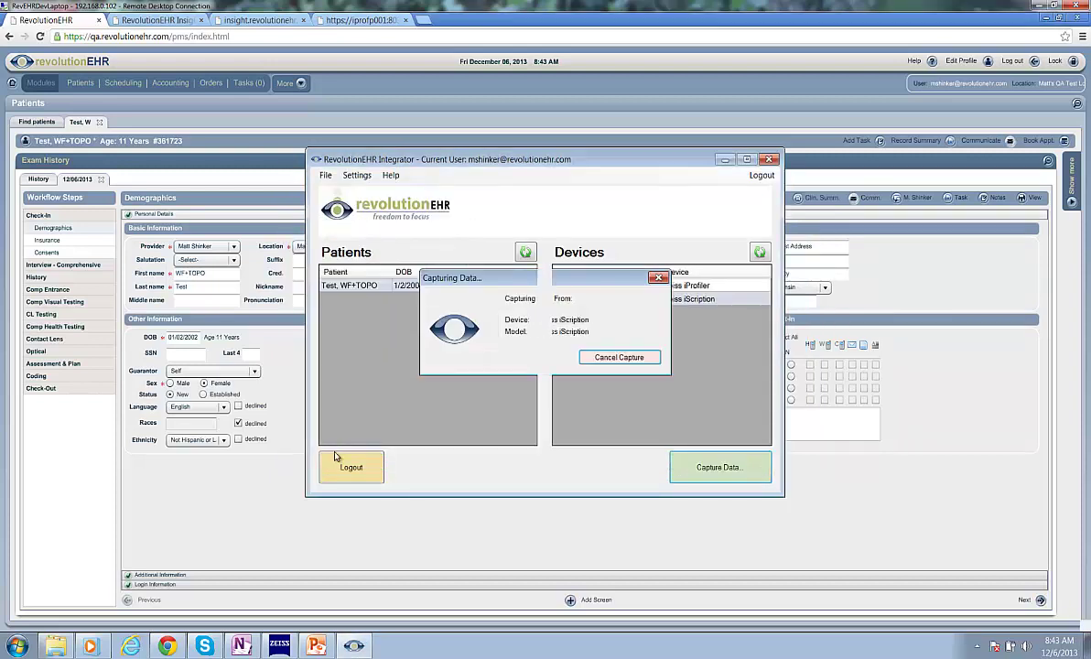
{"action": "left_click", "coordinate": [350, 470]}
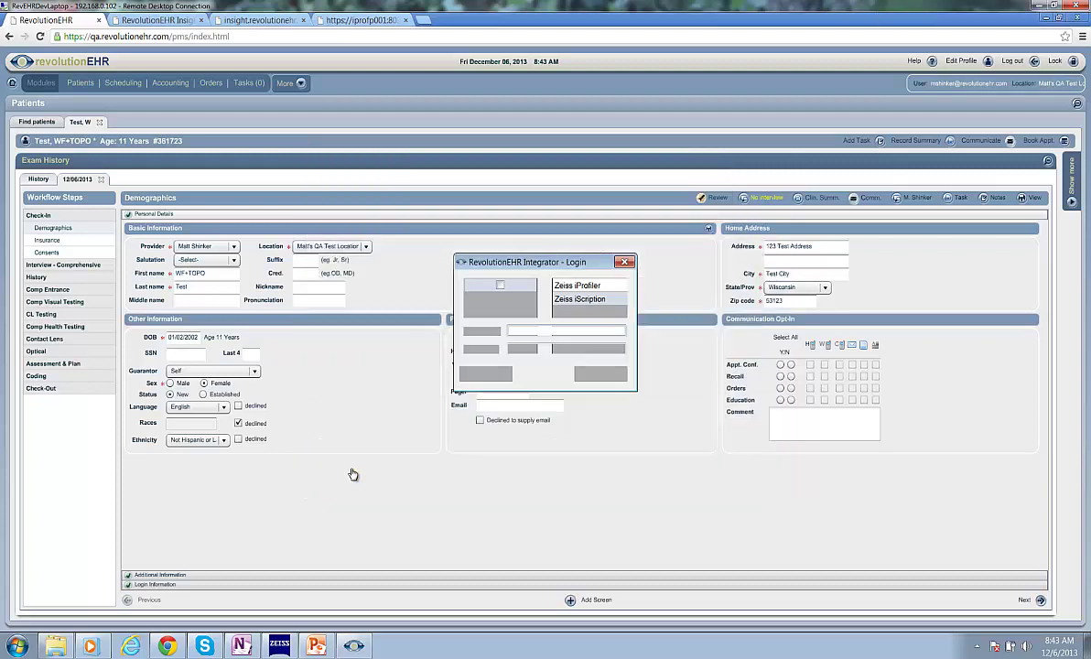
{"action": "left_click", "coordinate": [485, 373]}
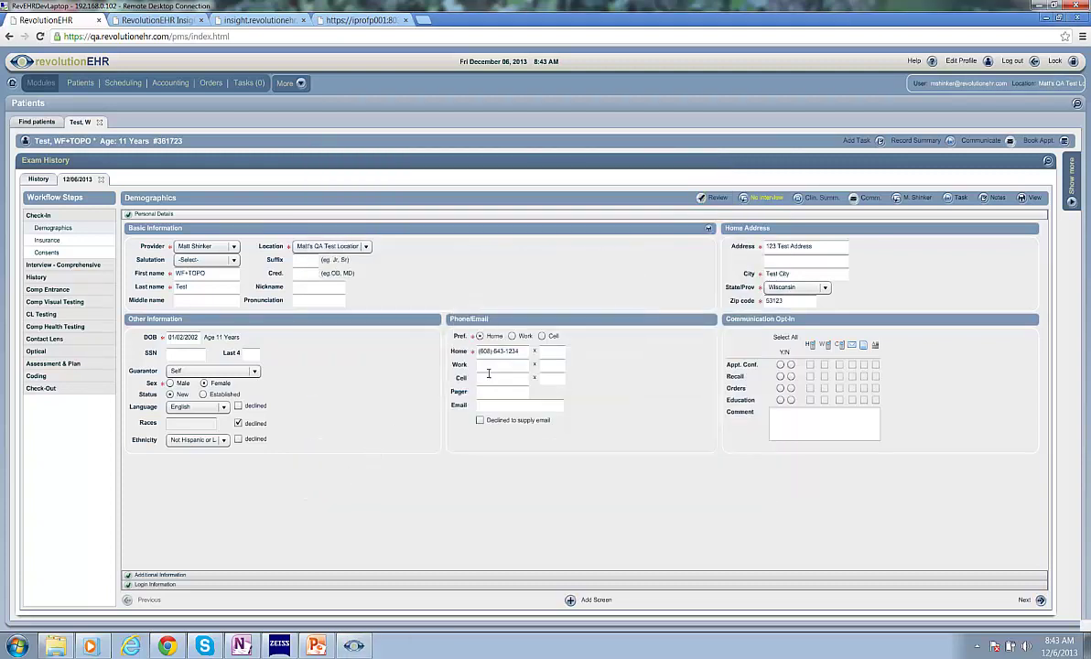